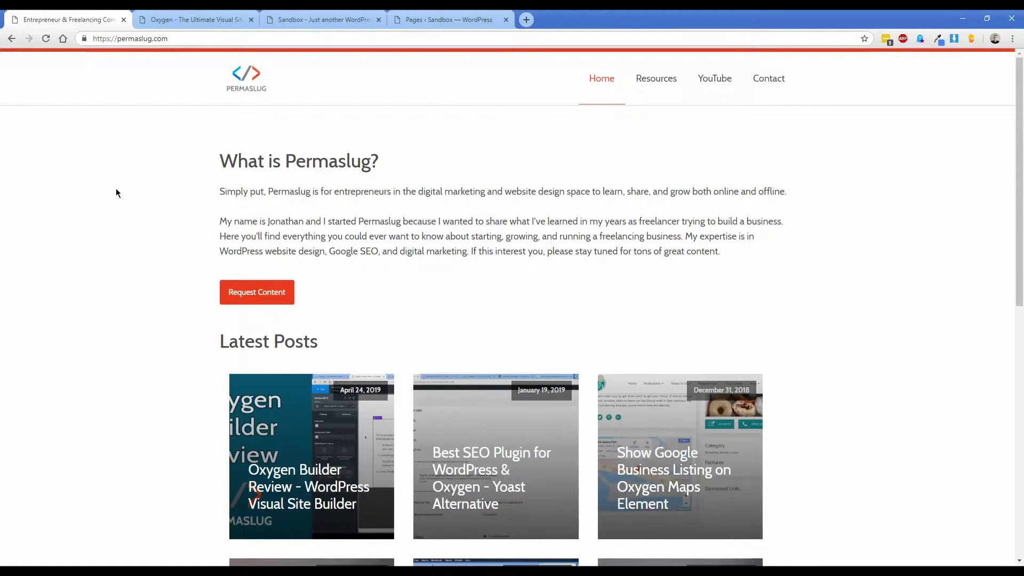
Step: Switch to the Oxygen website tab at oxygenbuilder.com
{"action": "left_click", "coordinate": [194, 19]}
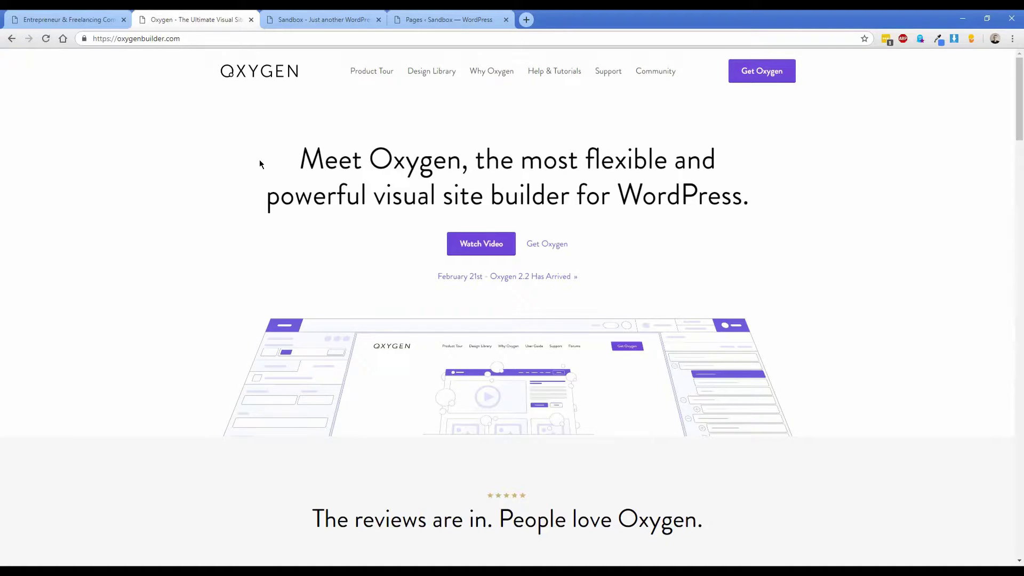
Step: Go to the Sandbox site's WordPress Dashboard from the admin-bar dropdown
{"action": "left_click", "coordinate": [309, 24]}
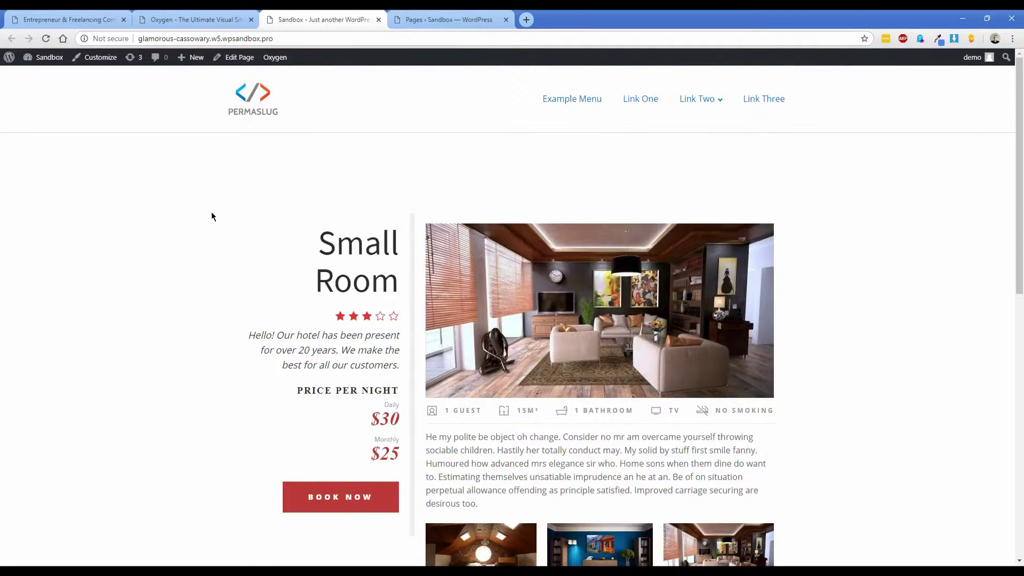
{"action": "left_click", "coordinate": [47, 57]}
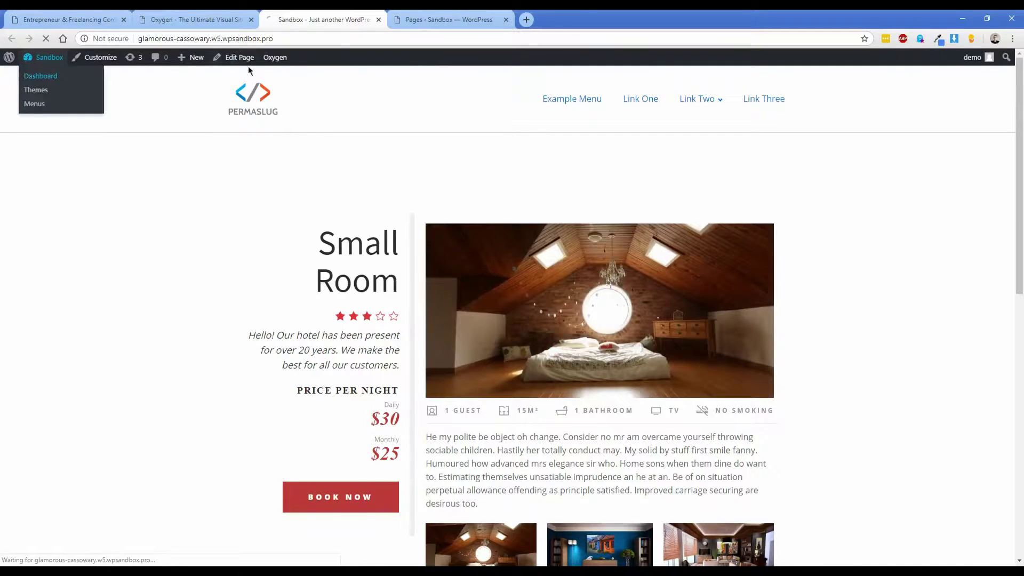
Step: Close the extra Pages tab and open Couples Bungalows from All Properties for editing
{"action": "left_click", "coordinate": [506, 19]}
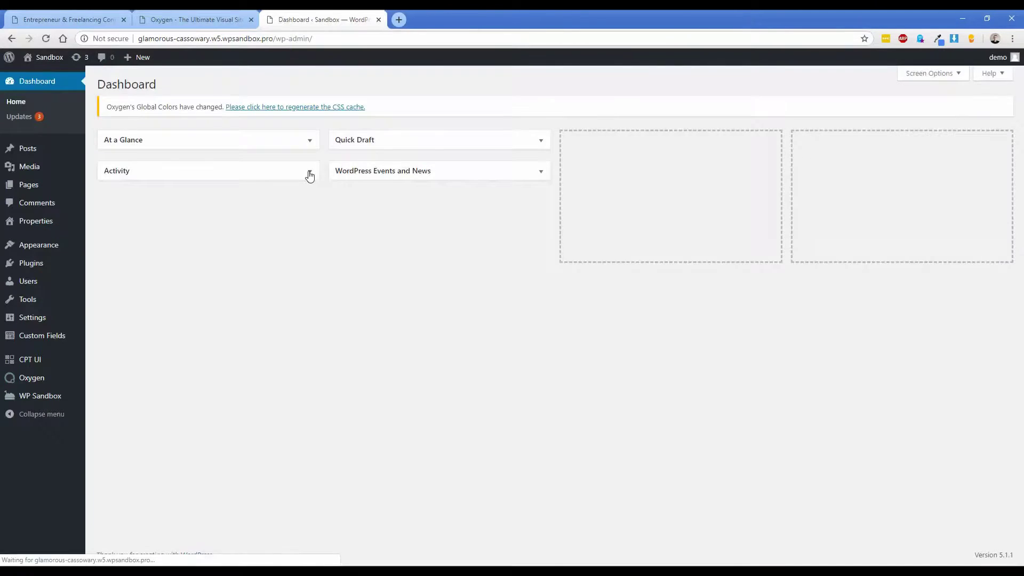
{"action": "mouse_move", "coordinate": [28, 221]}
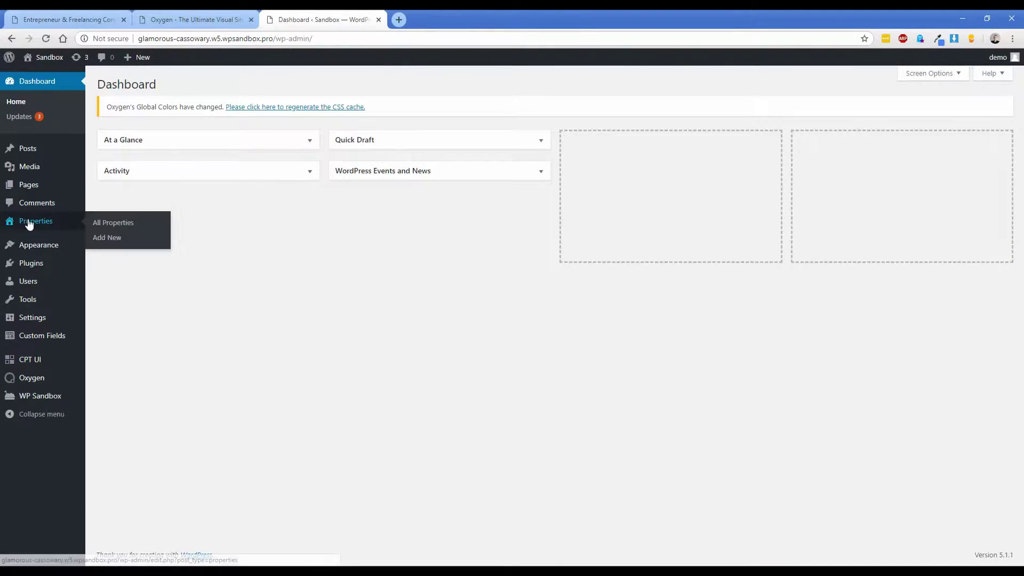
{"action": "left_click", "coordinate": [101, 224]}
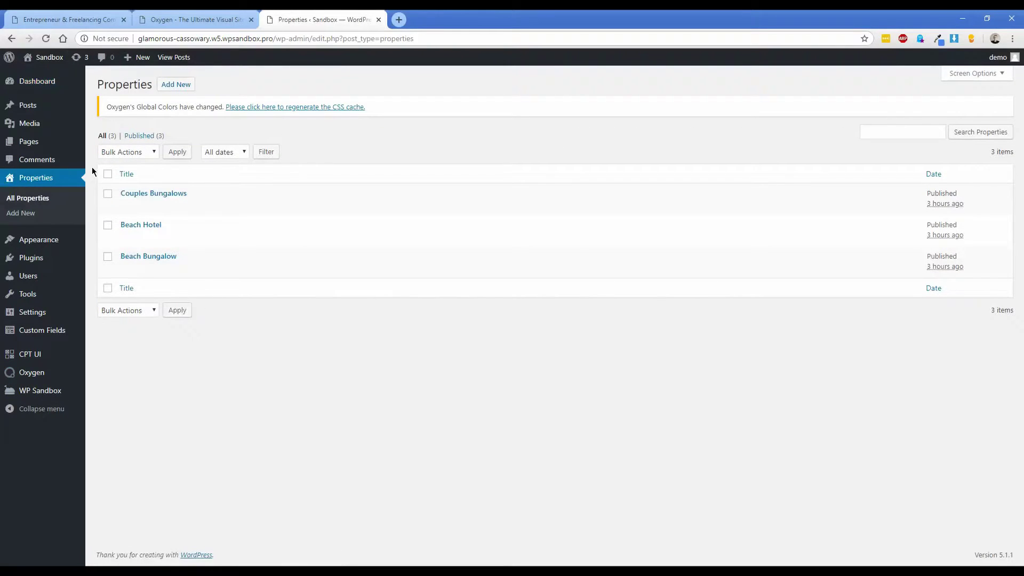
{"action": "left_click", "coordinate": [124, 206]}
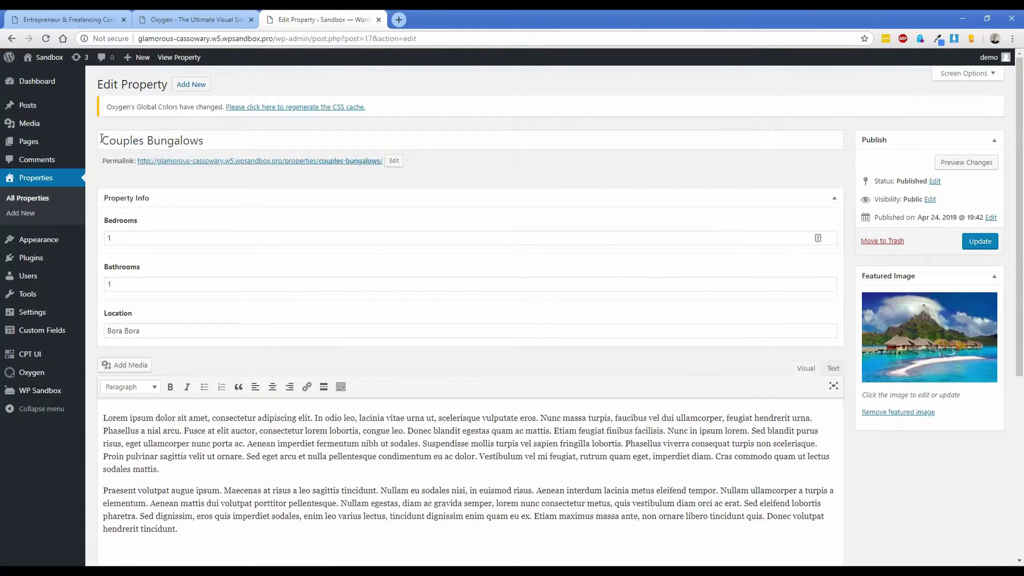
Step: Review its Property Info fields: 1 bedroom, 1 bathroom, location Bora Bora
{"action": "triple_click", "coordinate": [244, 138]}
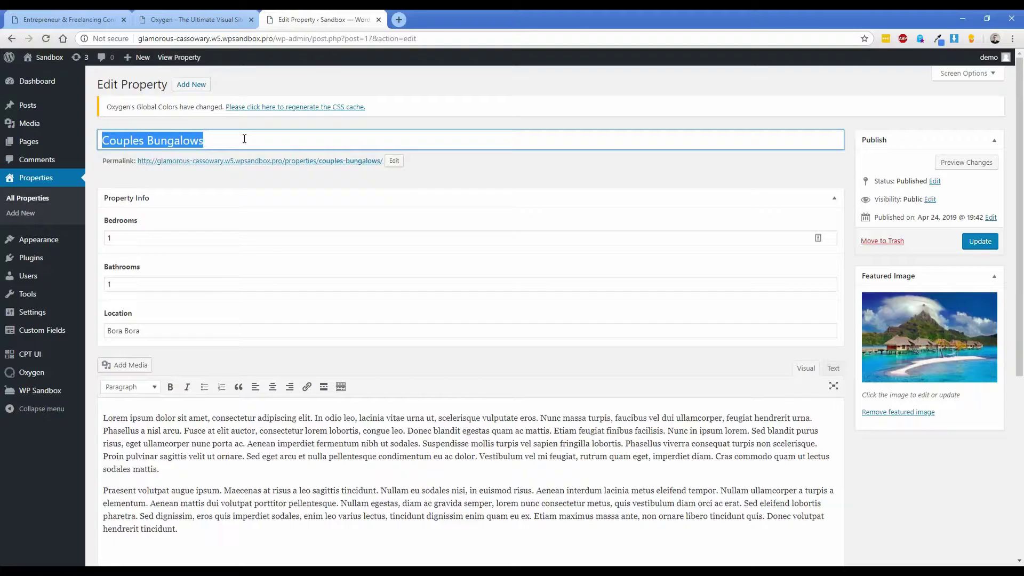
{"action": "left_click", "coordinate": [244, 138]}
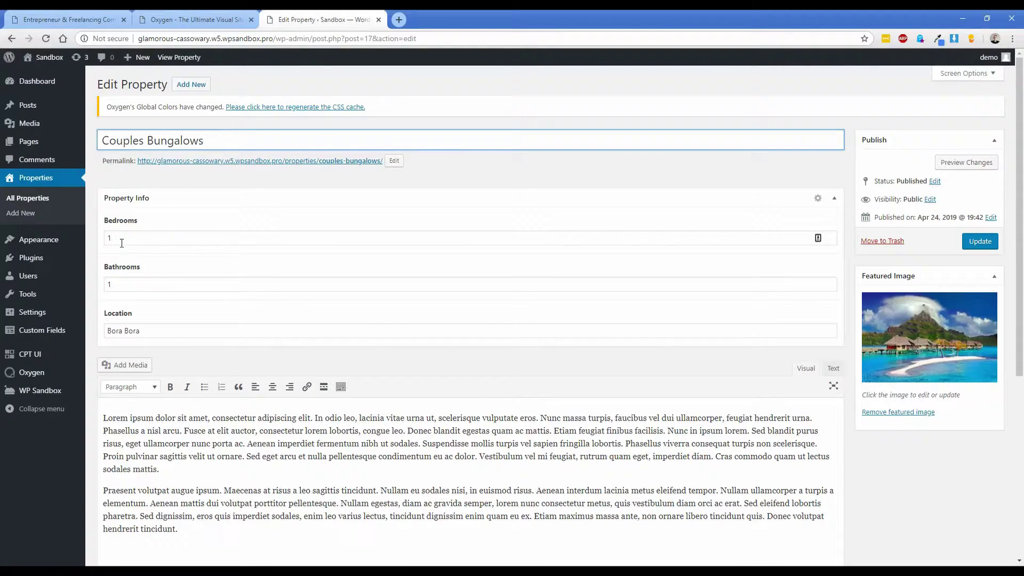
{"action": "left_click", "coordinate": [156, 329]}
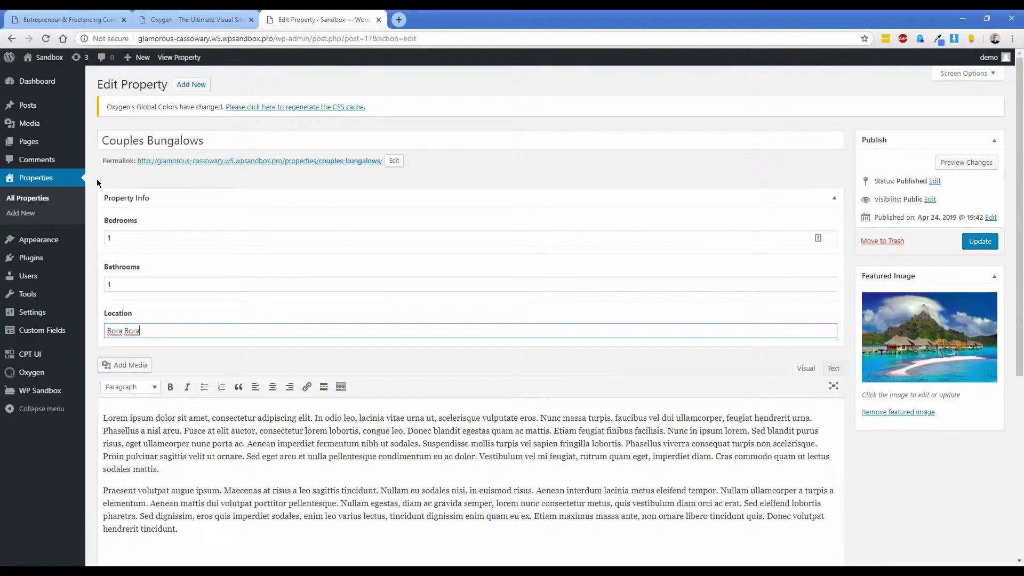
{"action": "scroll", "coordinate": [118, 378], "scroll_direction": "down", "scroll_amount": 1}
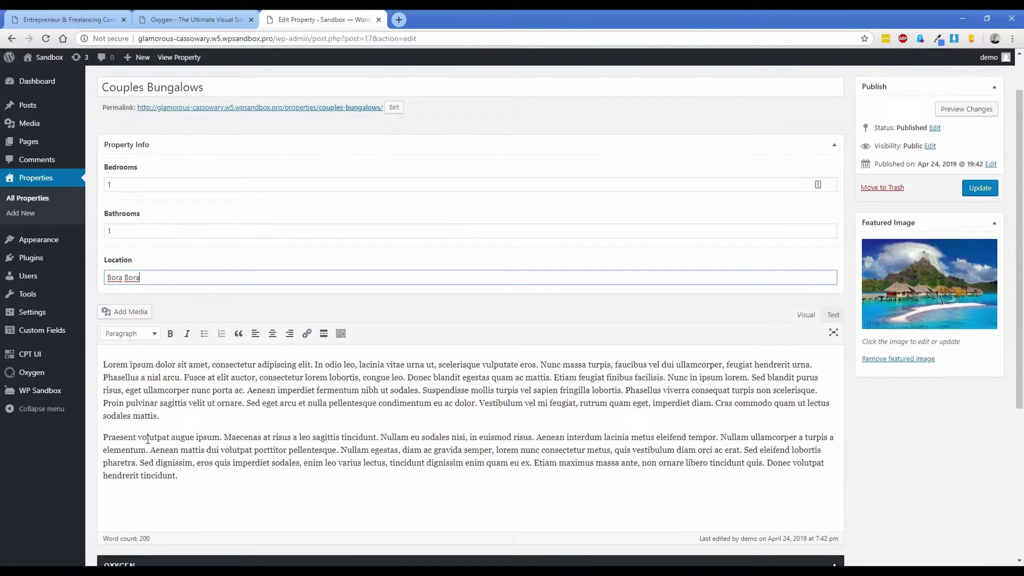
{"action": "left_click_drag", "start_coordinate": [118, 377], "coordinate": [223, 488]}
{"action": "left_click", "coordinate": [218, 475]}
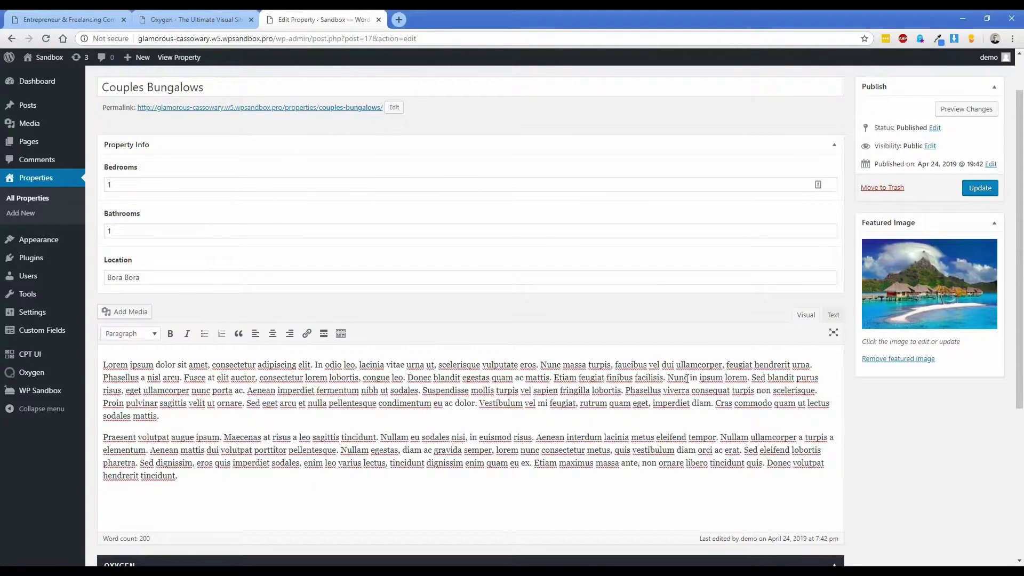
{"action": "scroll", "coordinate": [846, 338], "scroll_direction": "up", "scroll_amount": 1}
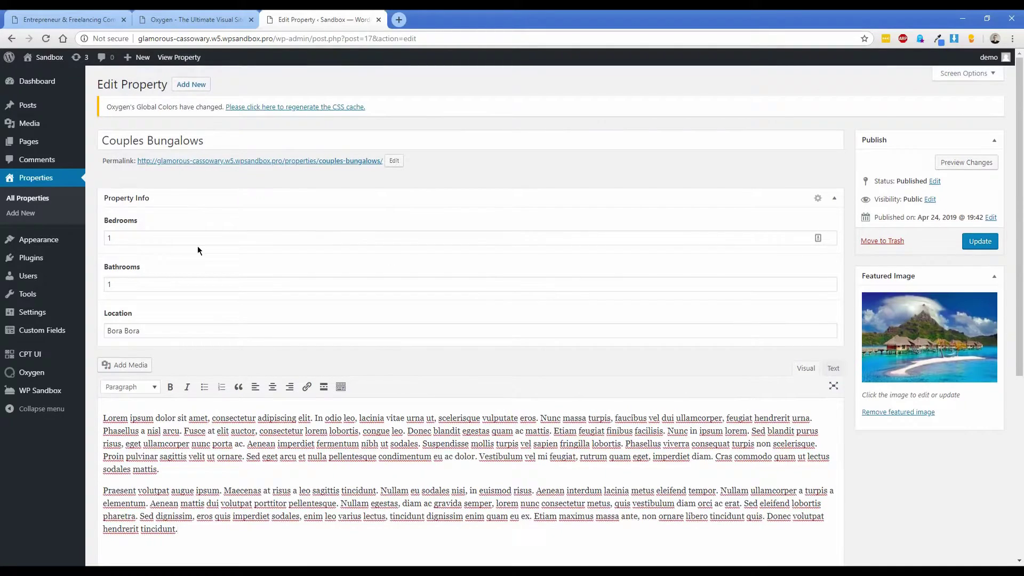
Step: Open the Oxygen Templates list, with All Properties in a separate tab
{"action": "mouse_move", "coordinate": [40, 380]}
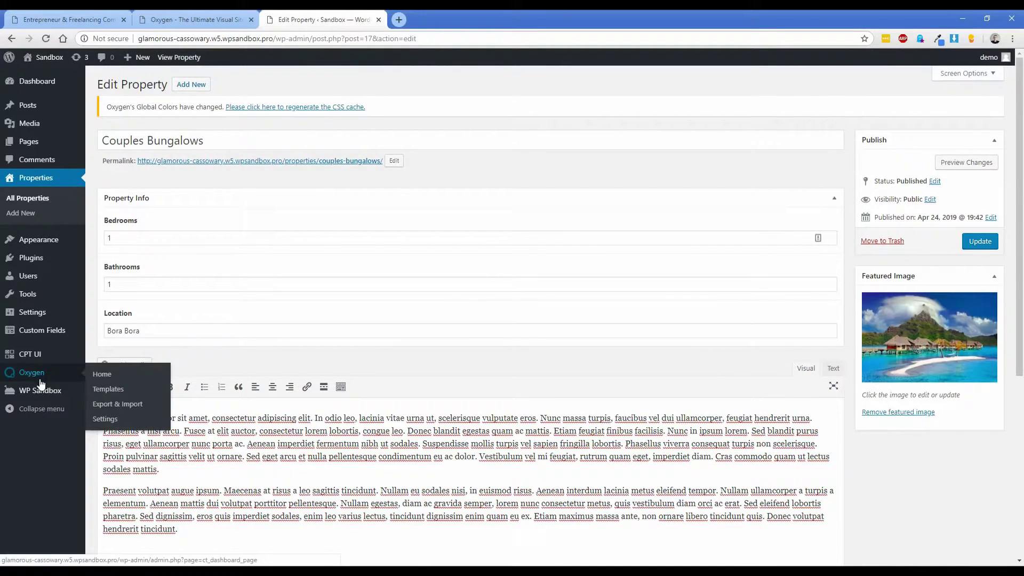
{"action": "left_click", "coordinate": [104, 390]}
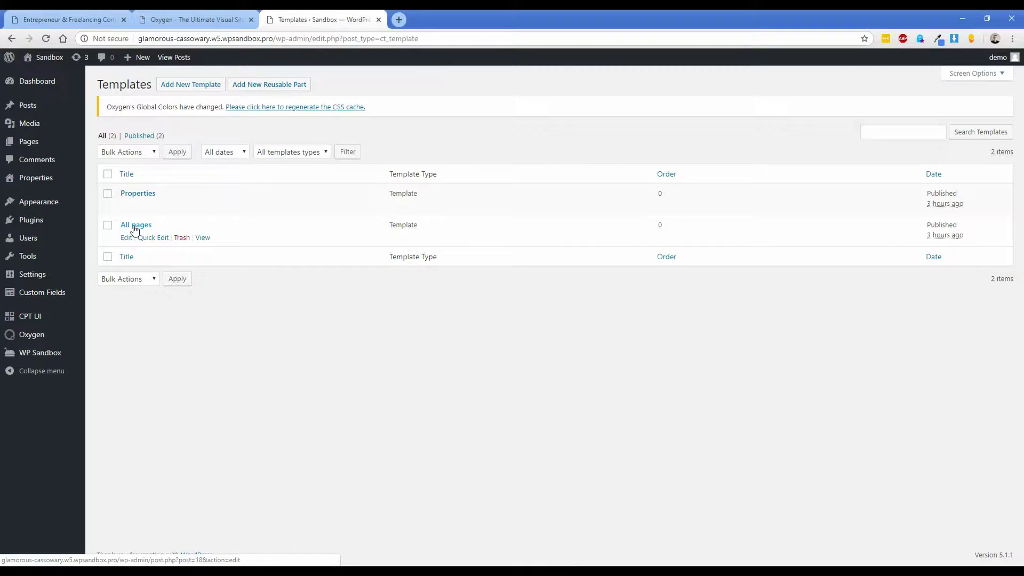
{"action": "mouse_move", "coordinate": [42, 184]}
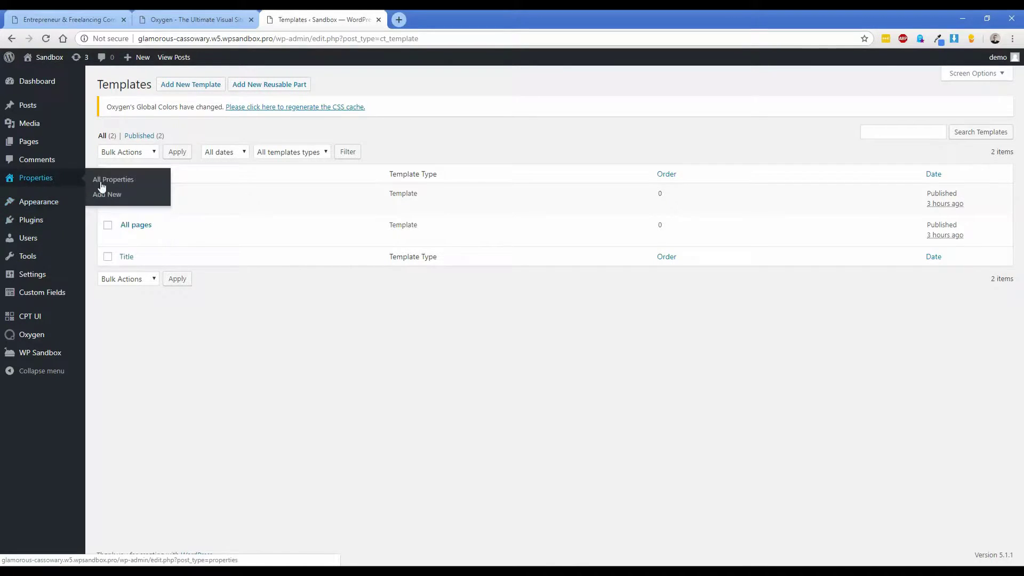
{"action": "middle_click", "coordinate": [102, 184]}
{"action": "left_click", "coordinate": [421, 19]}
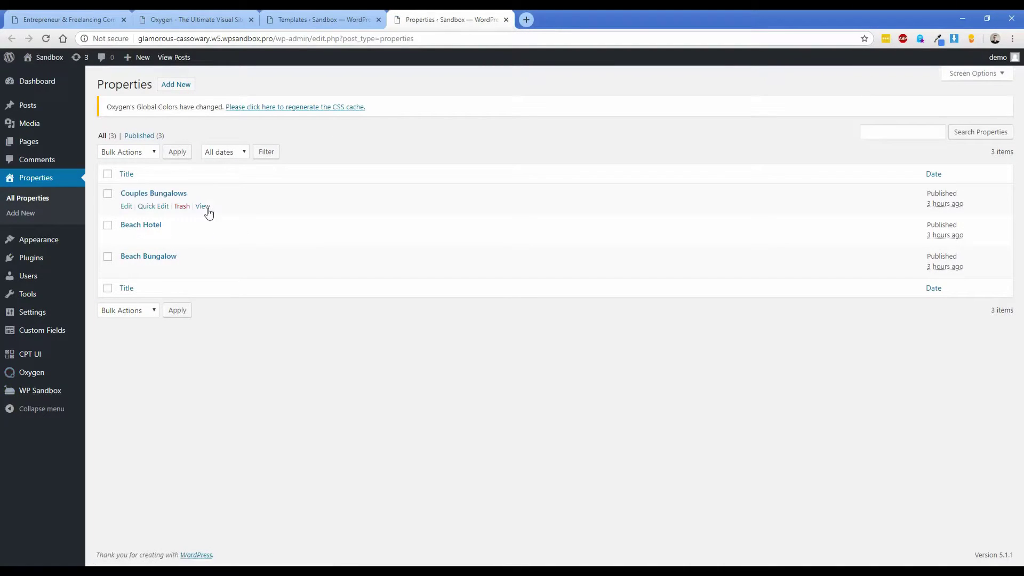
Step: Preview the Couples Bungalows public page, then close the extra property tabs
{"action": "middle_click", "coordinate": [203, 206]}
{"action": "key", "text": "ctrl+Tab"}
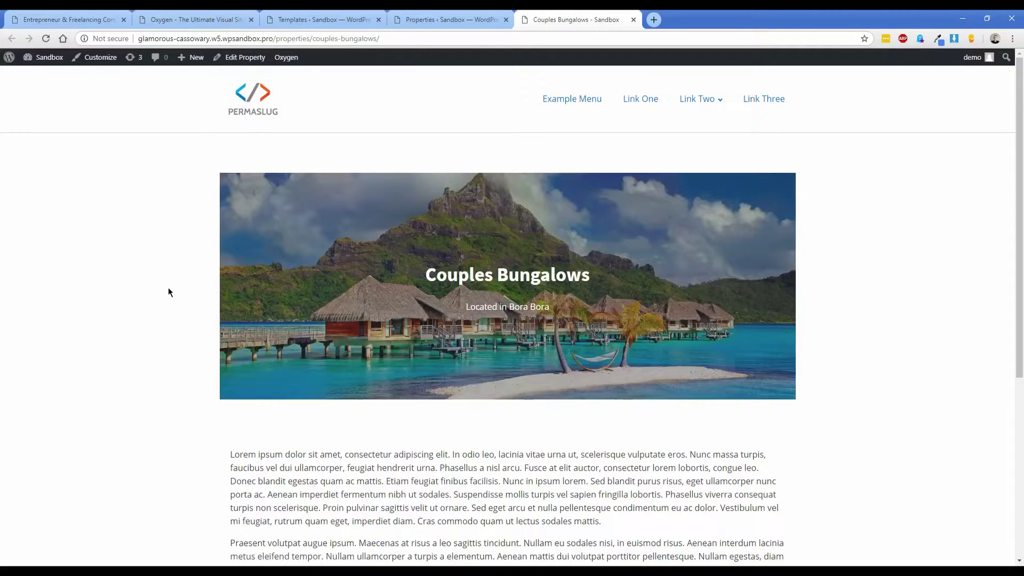
{"action": "scroll", "coordinate": [163, 276], "scroll_direction": "down", "scroll_amount": 5}
{"action": "scroll", "coordinate": [182, 322], "scroll_direction": "up", "scroll_amount": 5}
{"action": "left_click", "coordinate": [360, 21]}
{"action": "left_click", "coordinate": [506, 20]}
{"action": "left_click", "coordinate": [506, 20]}
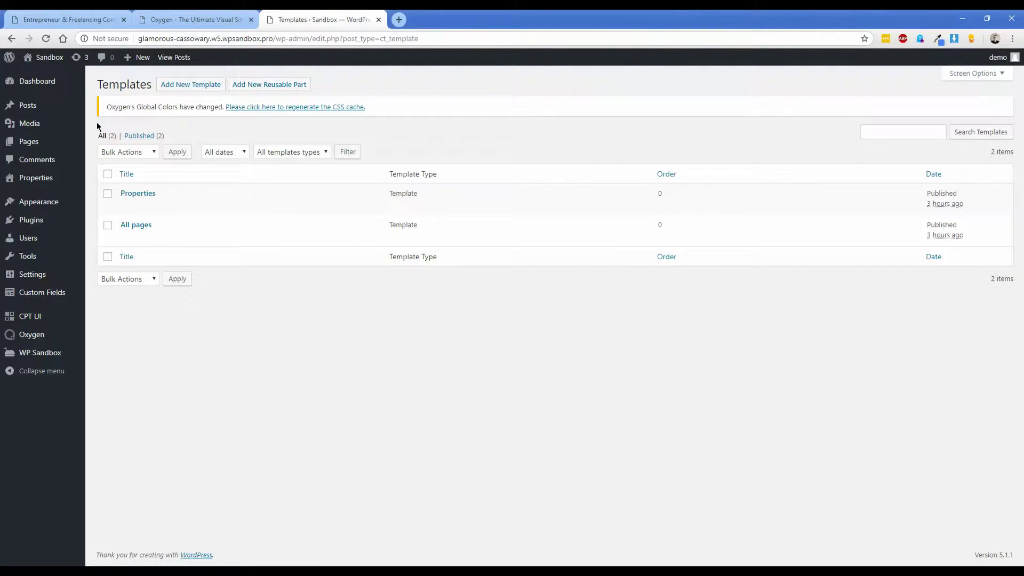
Step: Select Properties in CPT UI's Edit Post Types and find its Has Archive setting (True)
{"action": "mouse_move", "coordinate": [53, 188]}
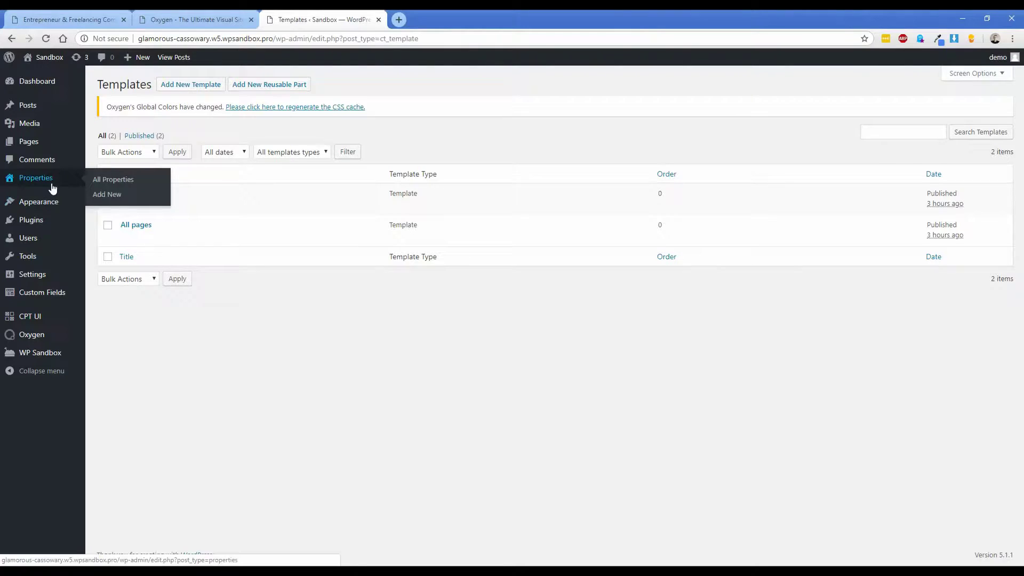
{"action": "mouse_move", "coordinate": [53, 320]}
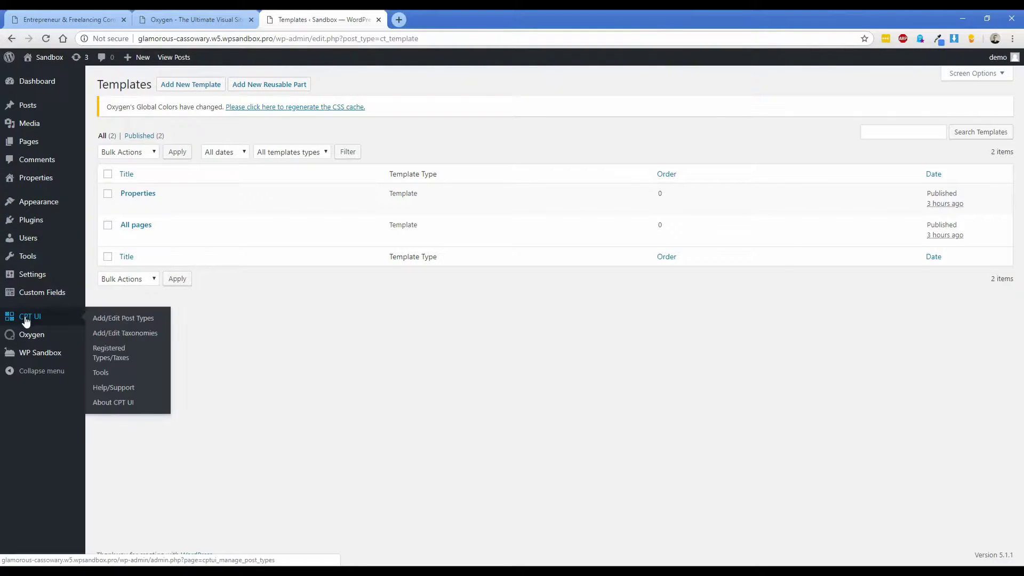
{"action": "left_click", "coordinate": [117, 319]}
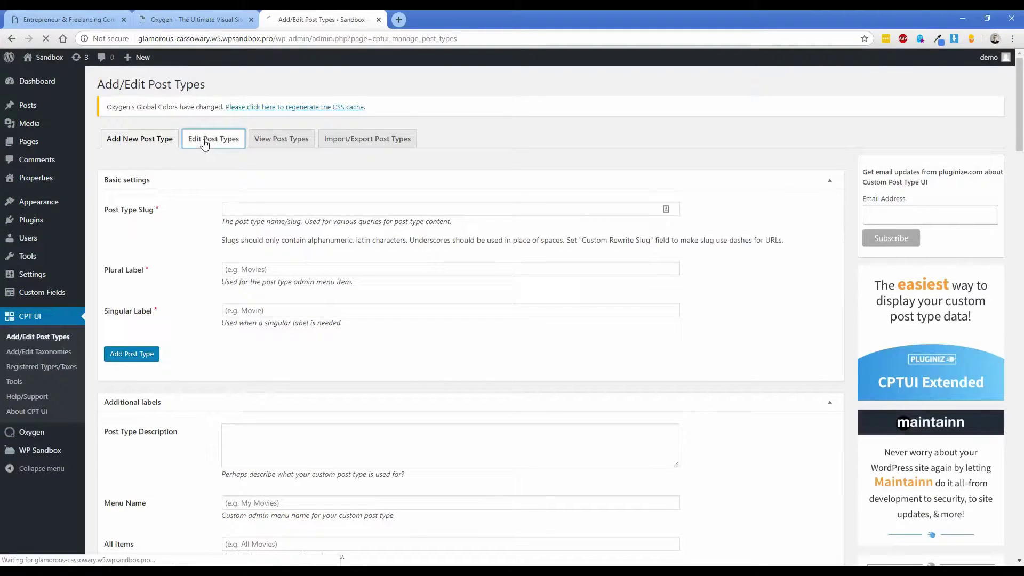
{"action": "left_click", "coordinate": [206, 140]}
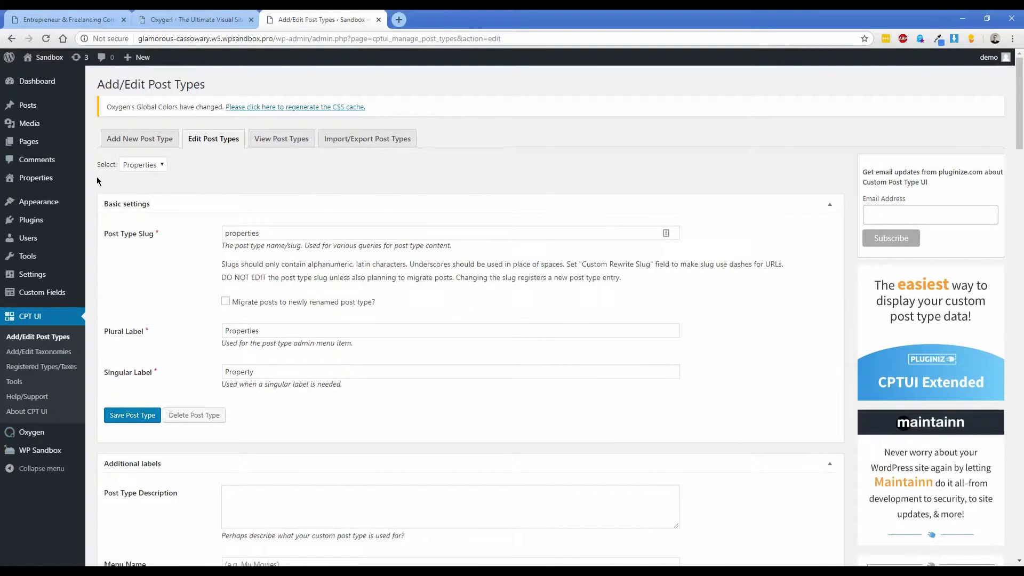
{"action": "left_click", "coordinate": [149, 166]}
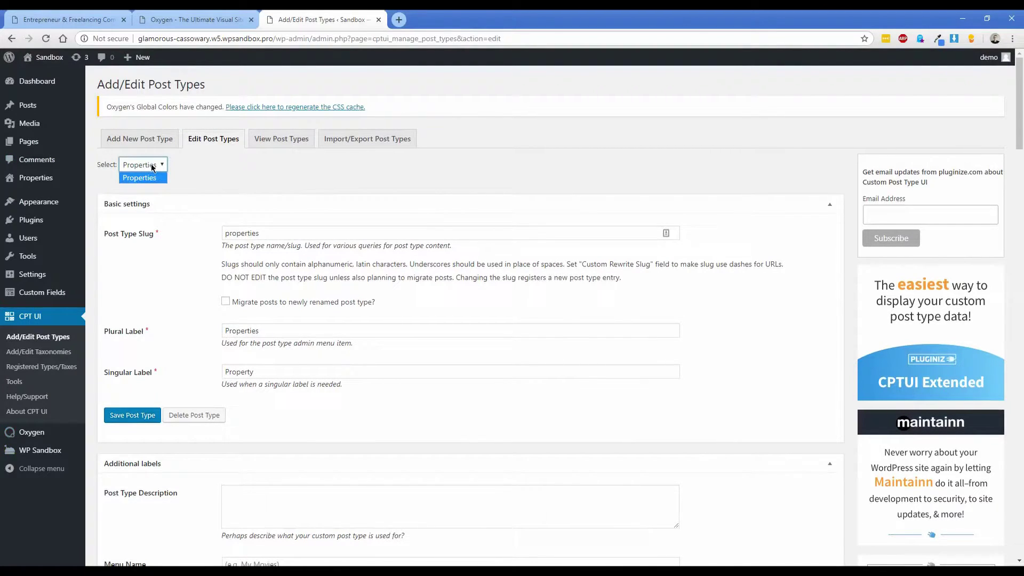
{"action": "left_click", "coordinate": [142, 178]}
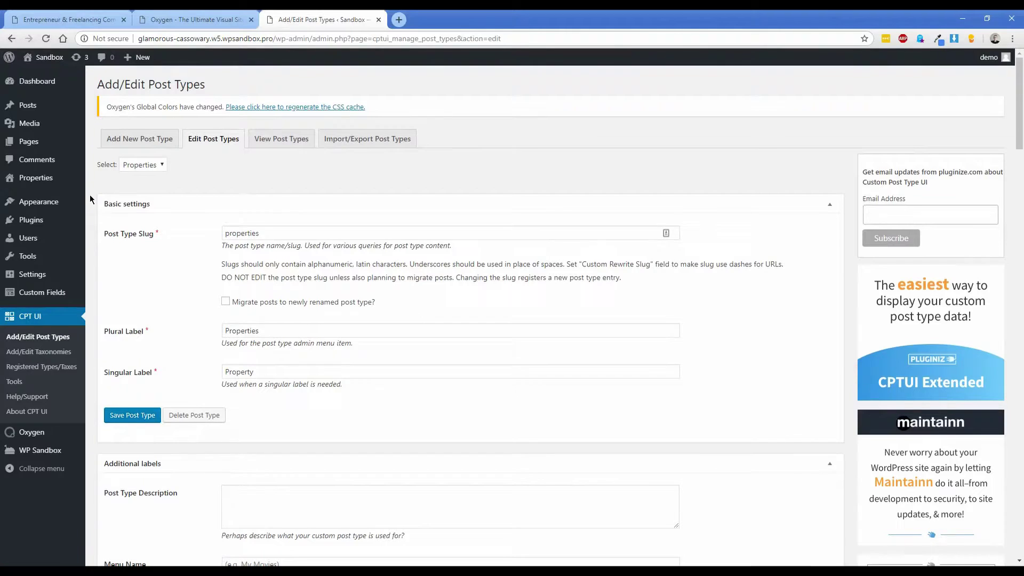
{"action": "key", "text": "ctrl+f"}
{"action": "type", "text": "has ar"}
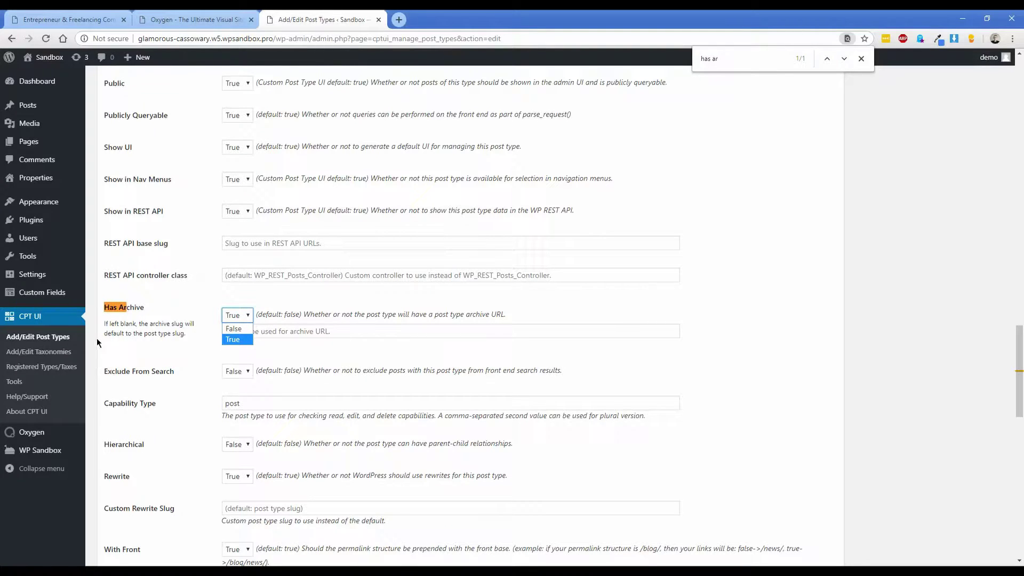
Step: Create a new Oxygen template titled 'Property Archive' that inherits the All pages template
{"action": "mouse_move", "coordinate": [59, 433]}
{"action": "left_click", "coordinate": [104, 453]}
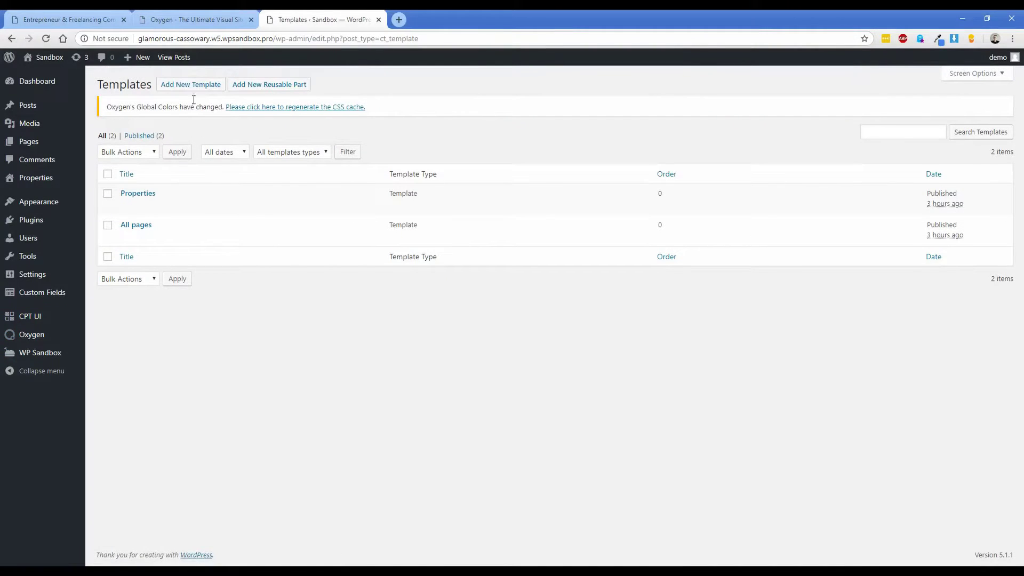
{"action": "left_click", "coordinate": [190, 84]}
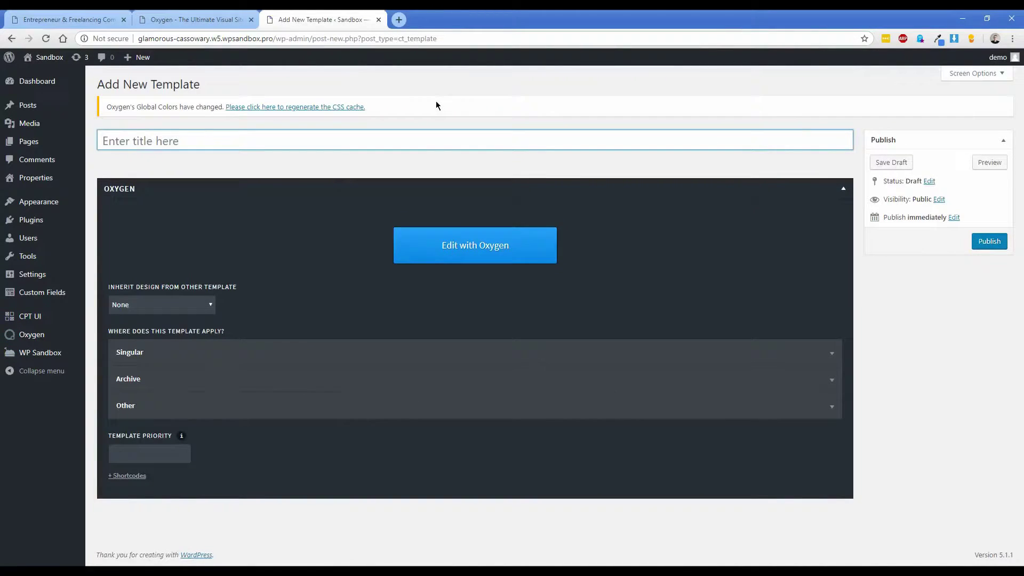
{"action": "type", "text": "Property Archive"}
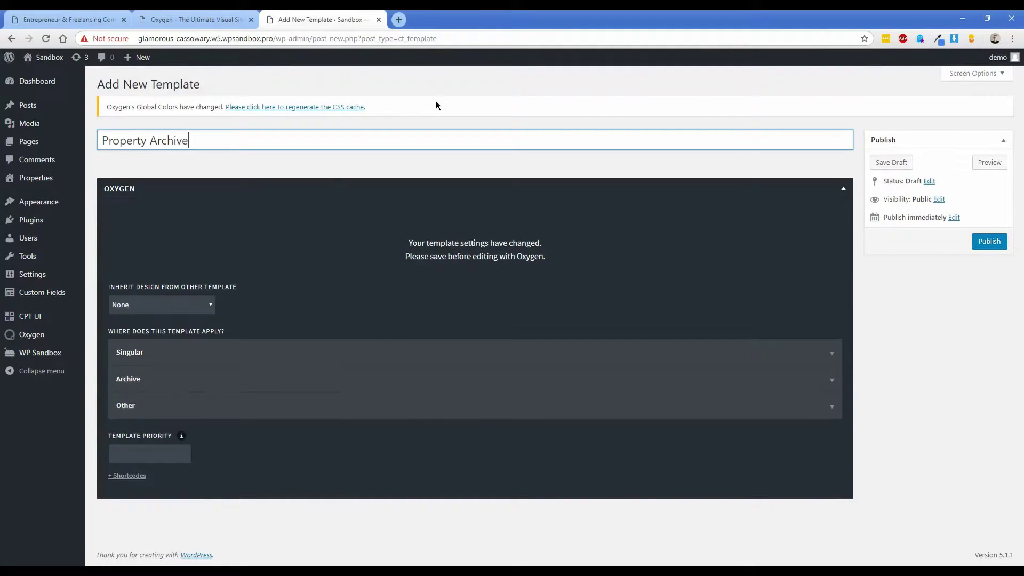
{"action": "left_click", "coordinate": [146, 311]}
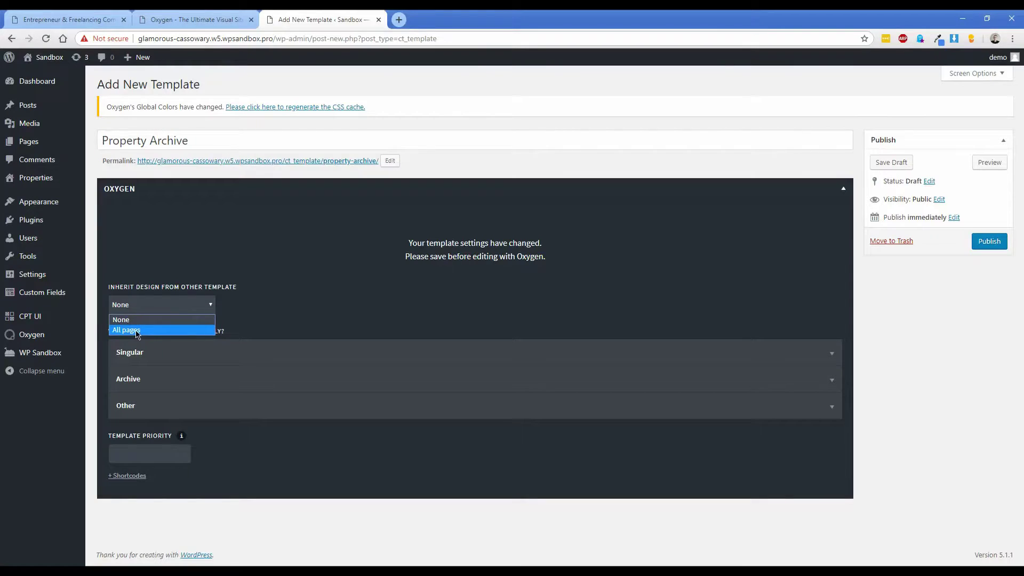
{"action": "left_click", "coordinate": [137, 331]}
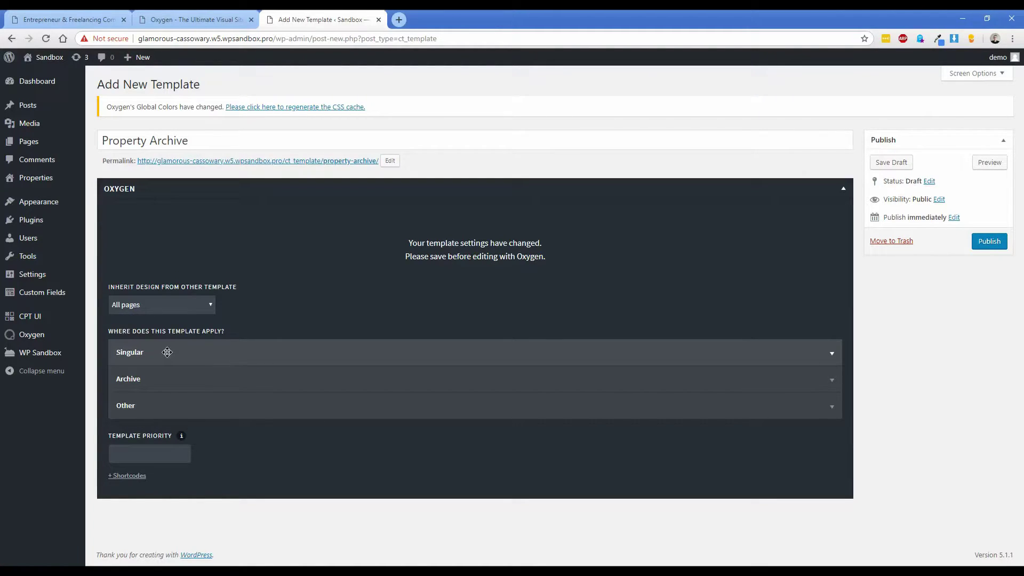
Step: Limit its Archive post-type condition to properties only and publish the template
{"action": "left_click", "coordinate": [167, 379]}
{"action": "scroll", "coordinate": [351, 339], "scroll_direction": "down", "scroll_amount": 3}
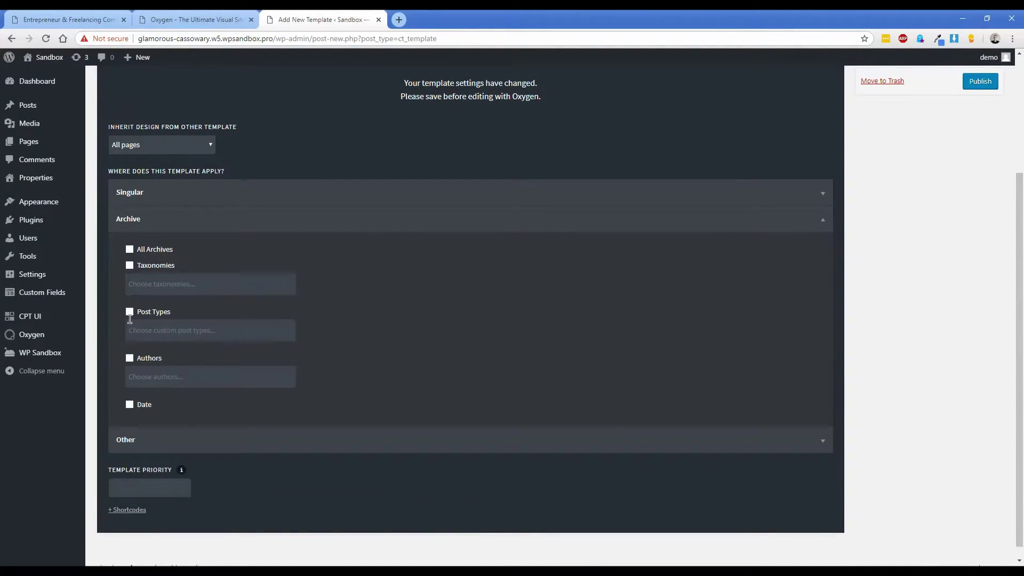
{"action": "left_click", "coordinate": [169, 330]}
{"action": "left_click", "coordinate": [171, 361]}
{"action": "left_click", "coordinate": [191, 345]}
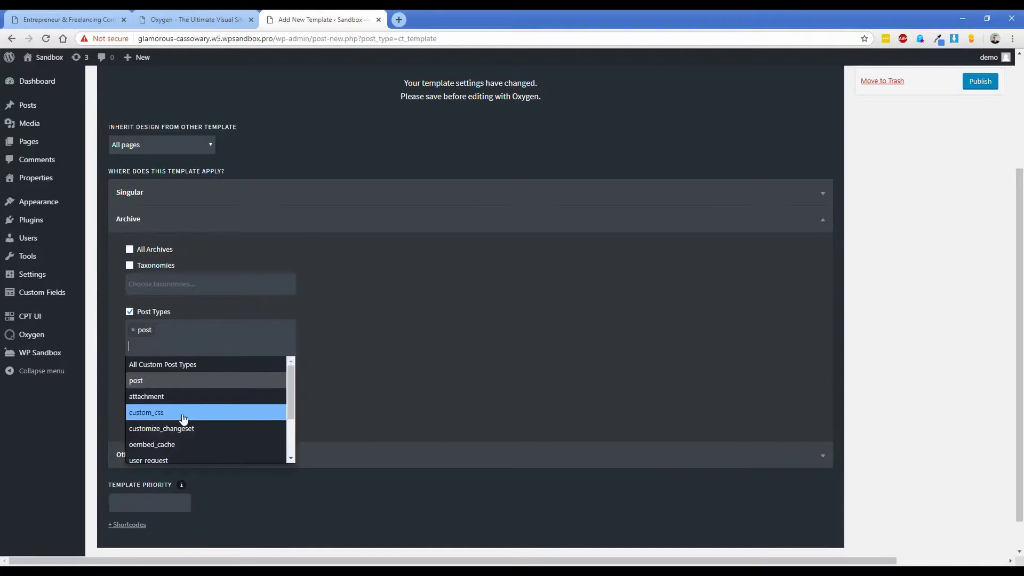
{"action": "scroll", "coordinate": [170, 421], "scroll_direction": "down", "scroll_amount": 3}
{"action": "left_click", "coordinate": [167, 452]}
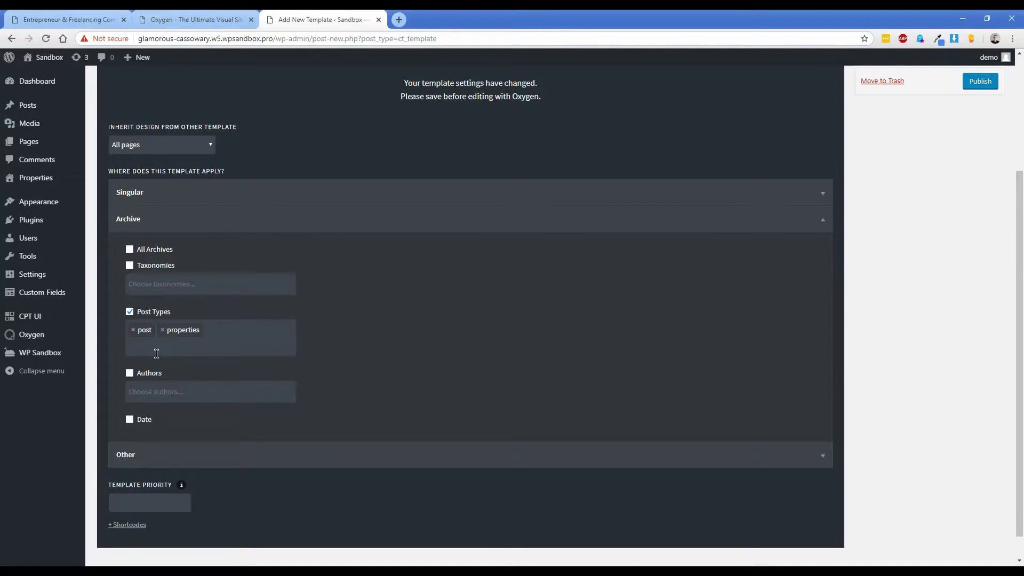
{"action": "left_click", "coordinate": [132, 334]}
{"action": "scroll", "coordinate": [436, 343], "scroll_direction": "up", "scroll_amount": 3}
{"action": "left_click", "coordinate": [981, 242]}
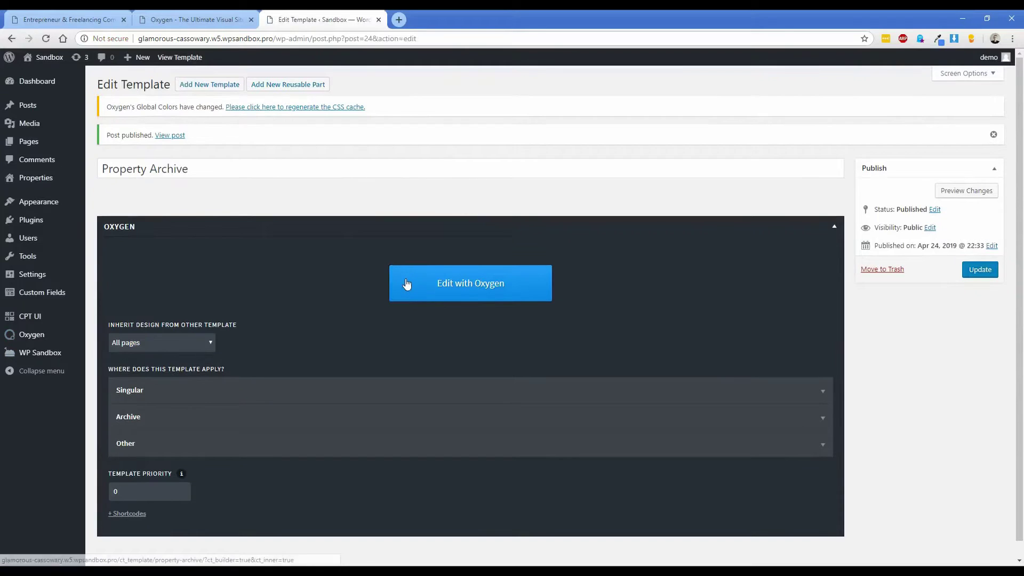
Step: Open Property Archive in Oxygen and add a Section holding an Easy Posts element
{"action": "left_click", "coordinate": [407, 283]}
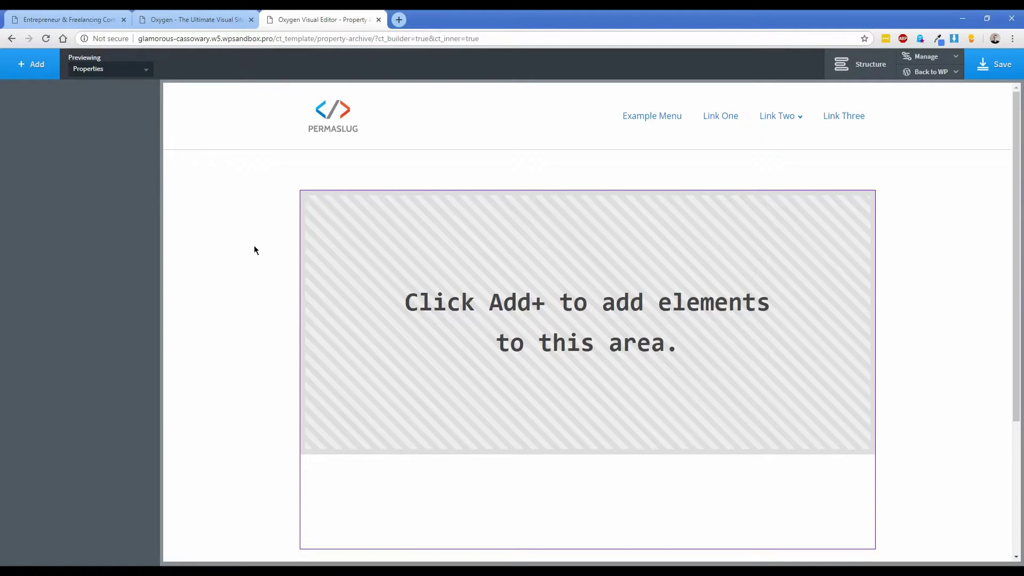
{"action": "left_click", "coordinate": [34, 75]}
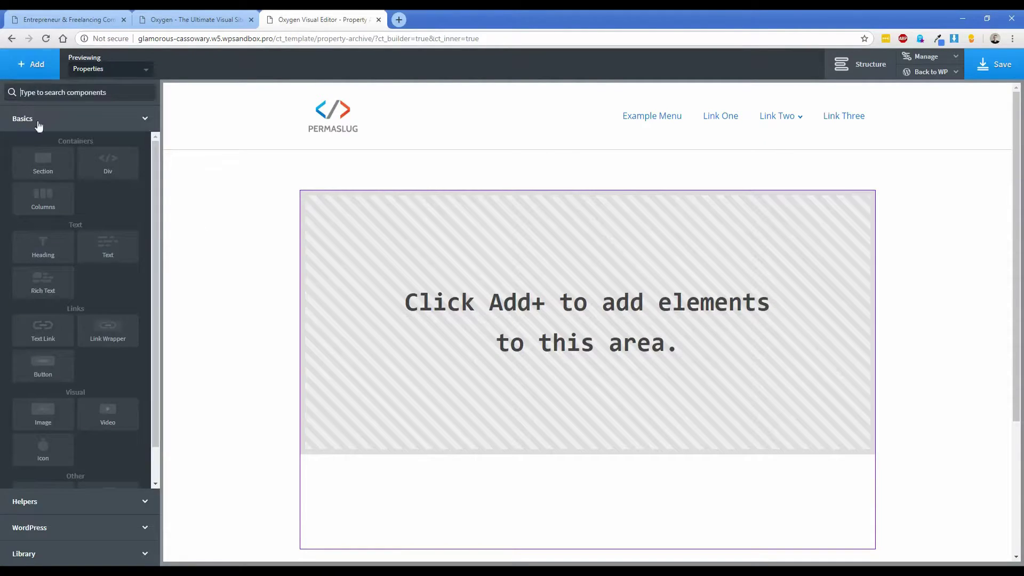
{"action": "left_click", "coordinate": [48, 170]}
{"action": "left_click", "coordinate": [32, 67]}
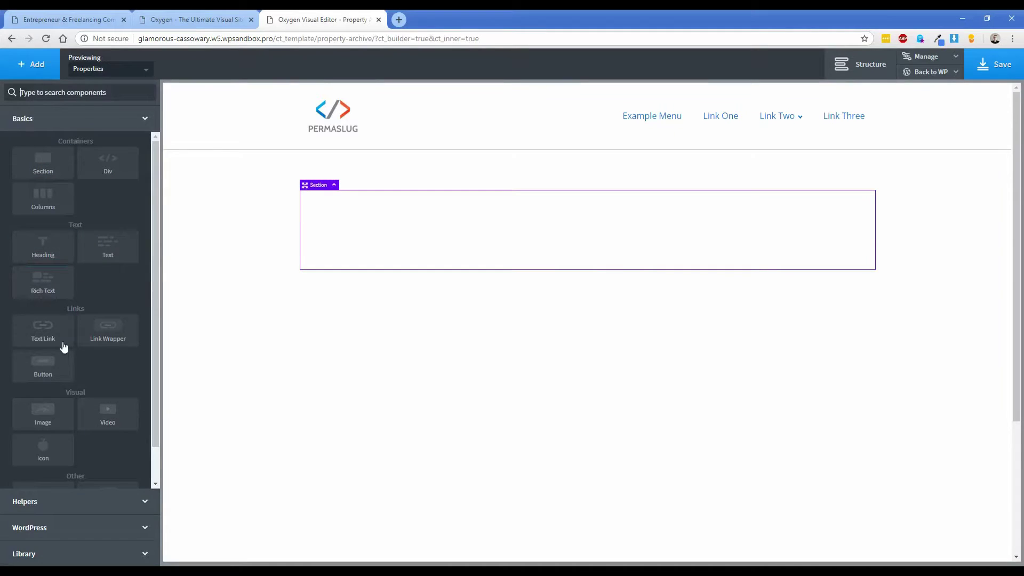
{"action": "type", "text": "eas"}
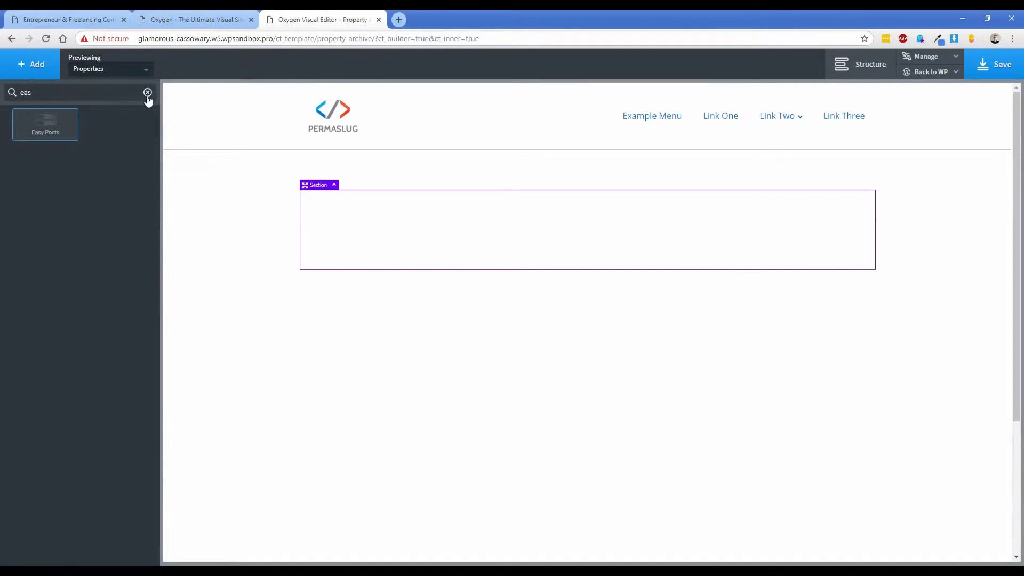
{"action": "left_click", "coordinate": [148, 94]}
{"action": "left_click", "coordinate": [32, 500]}
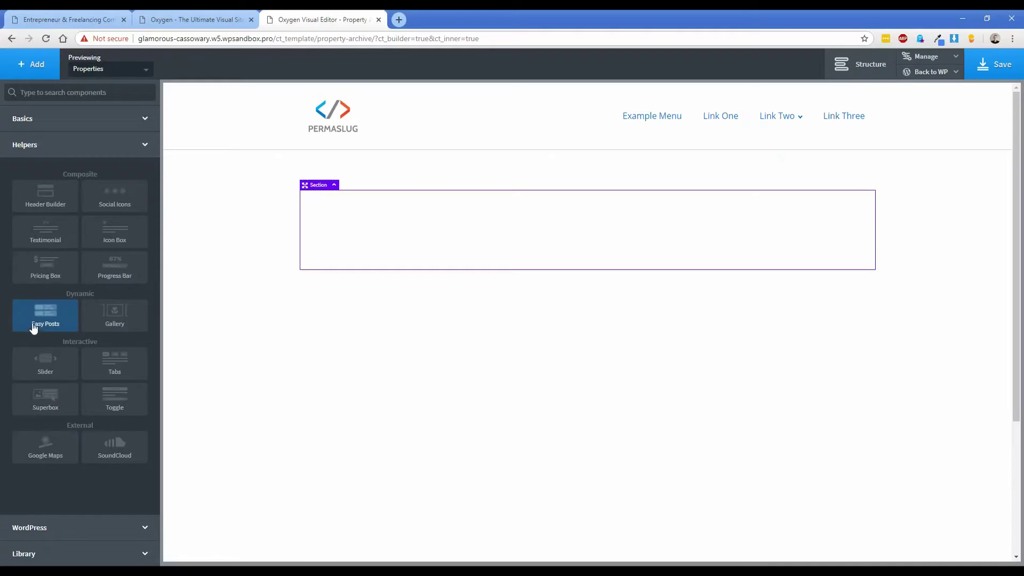
{"action": "left_click", "coordinate": [33, 326]}
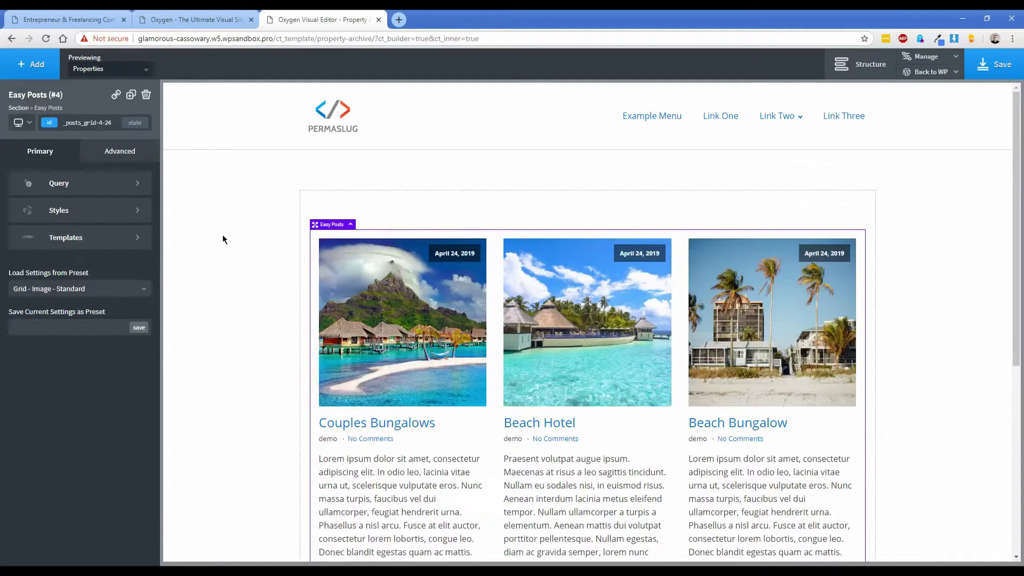
Step: Keep Properties as preview content and apply the List - Image on Left preset to Easy Posts
{"action": "left_click", "coordinate": [94, 70]}
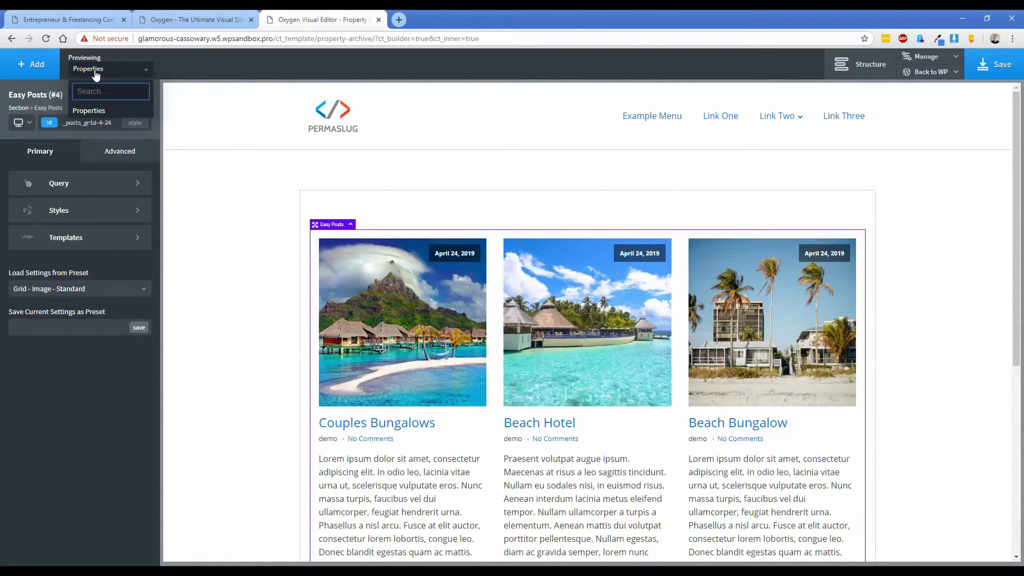
{"action": "left_click", "coordinate": [88, 110]}
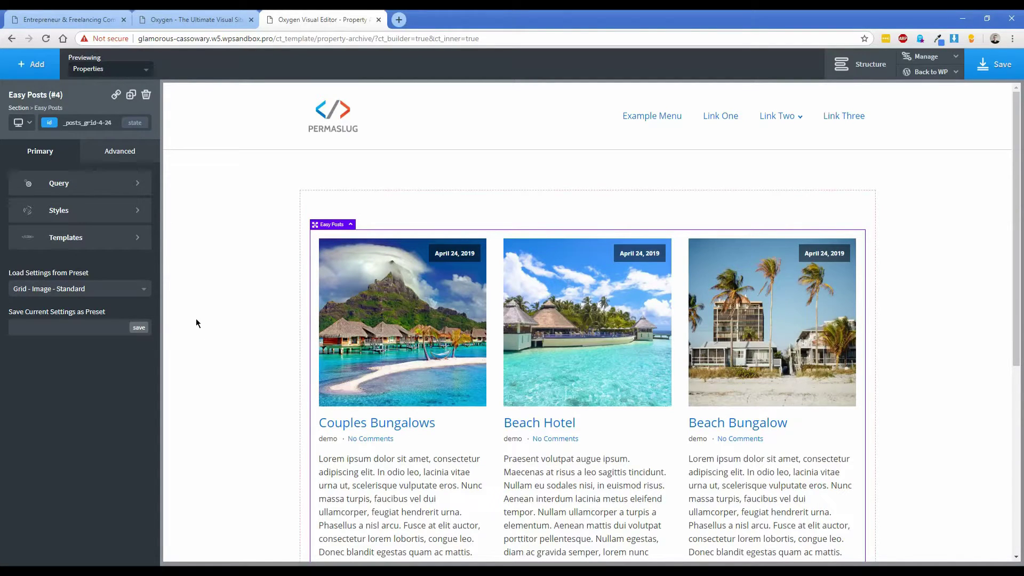
{"action": "scroll", "coordinate": [196, 318], "scroll_direction": "down", "scroll_amount": 2}
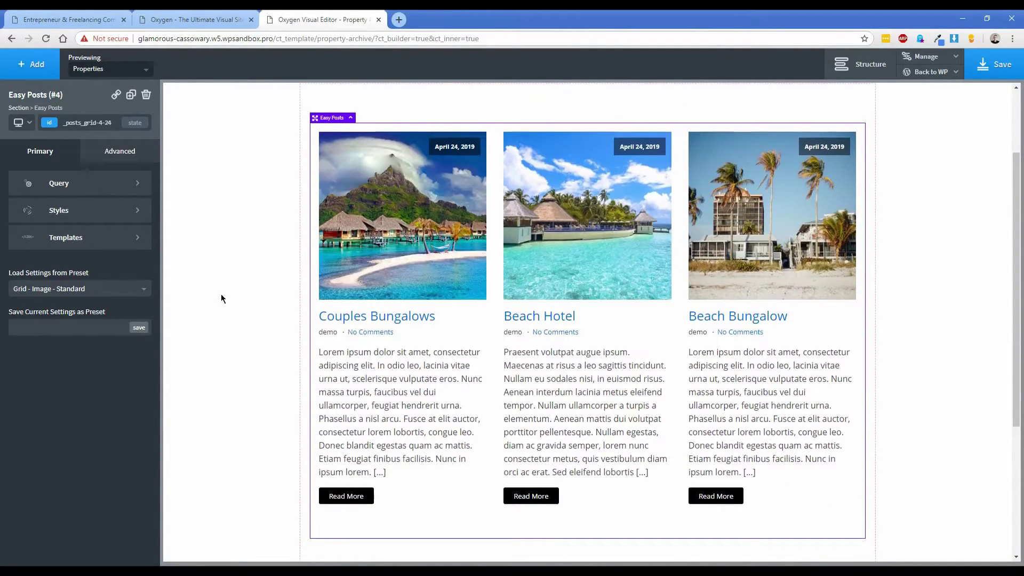
{"action": "left_click", "coordinate": [80, 290]}
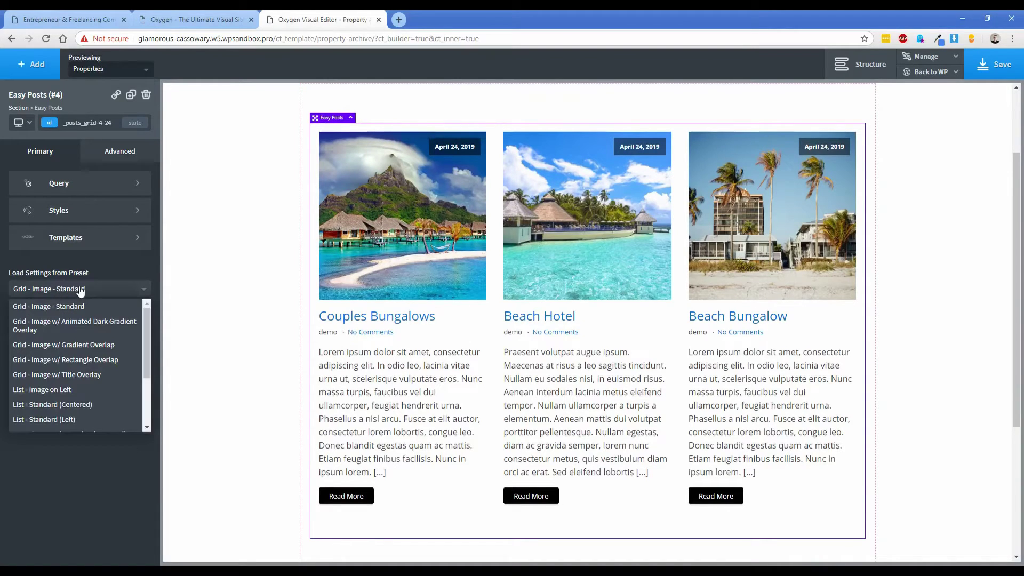
{"action": "left_click", "coordinate": [71, 390]}
{"action": "left_click", "coordinate": [562, 108]}
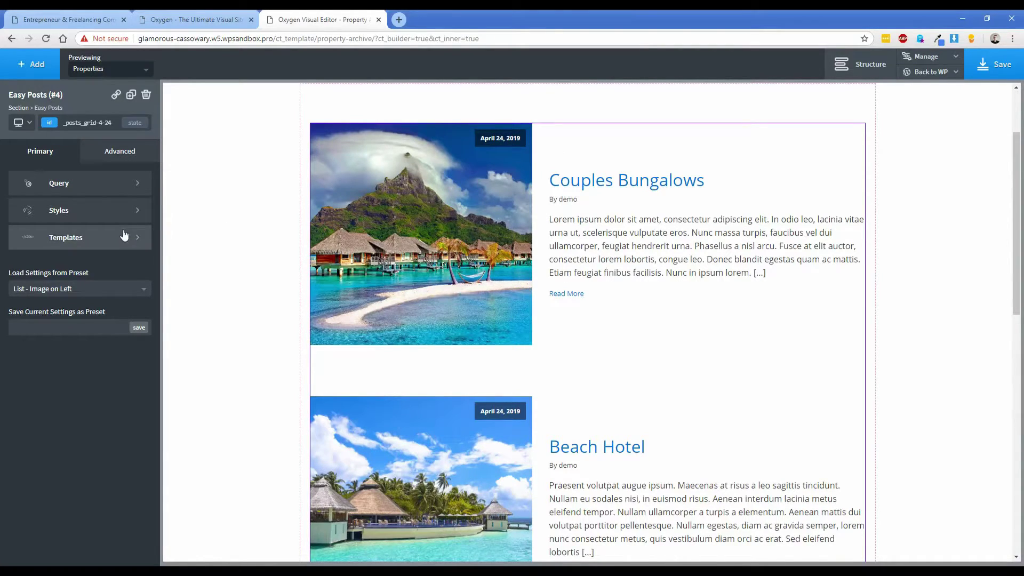
Step: Remove the date overlay code from the Easy Posts PHP template and apply it
{"action": "left_click", "coordinate": [67, 243]}
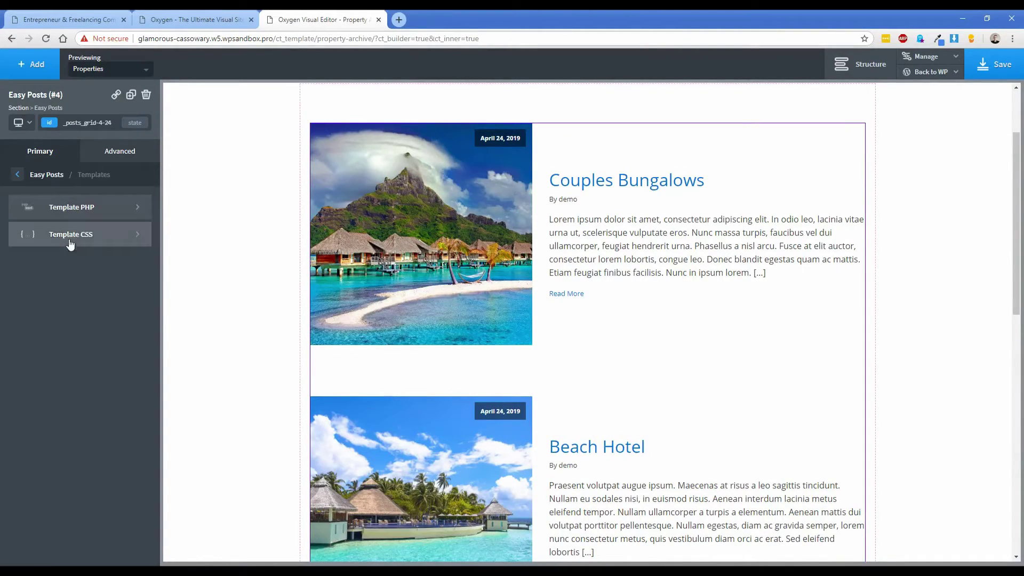
{"action": "left_click", "coordinate": [82, 215]}
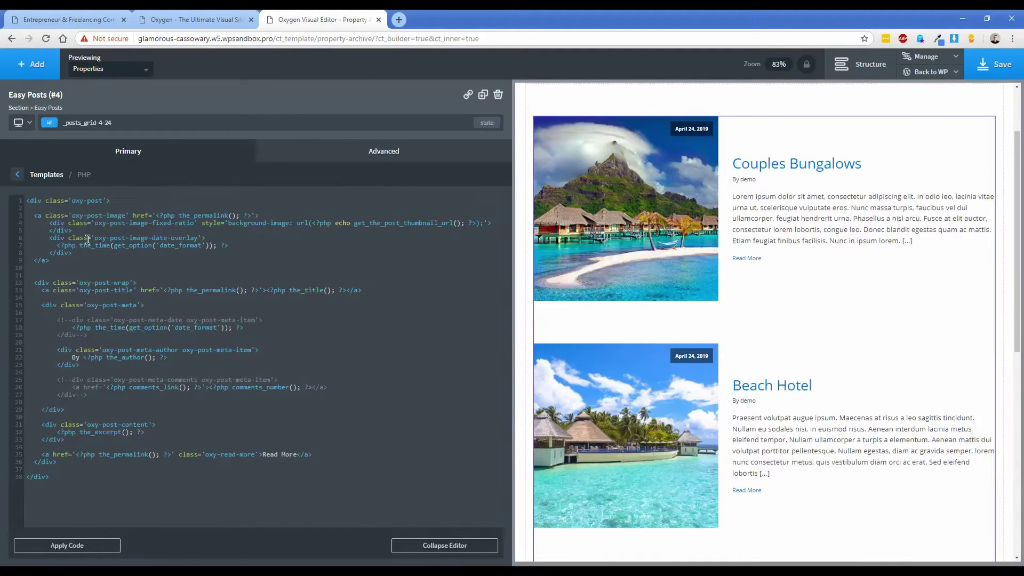
{"action": "left_click_drag", "start_coordinate": [77, 254], "coordinate": [24, 237]}
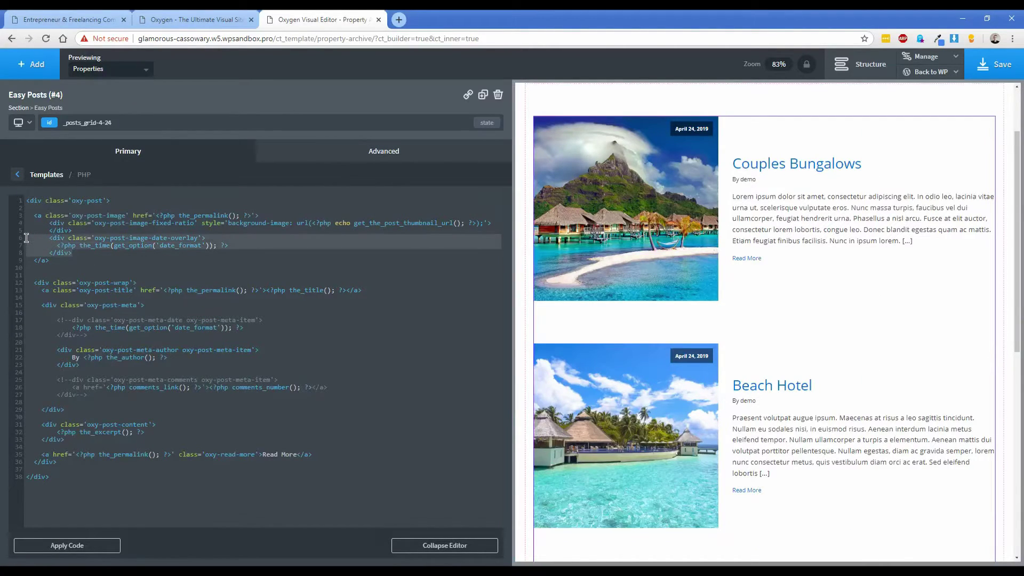
{"action": "key", "text": "BackSpace"}
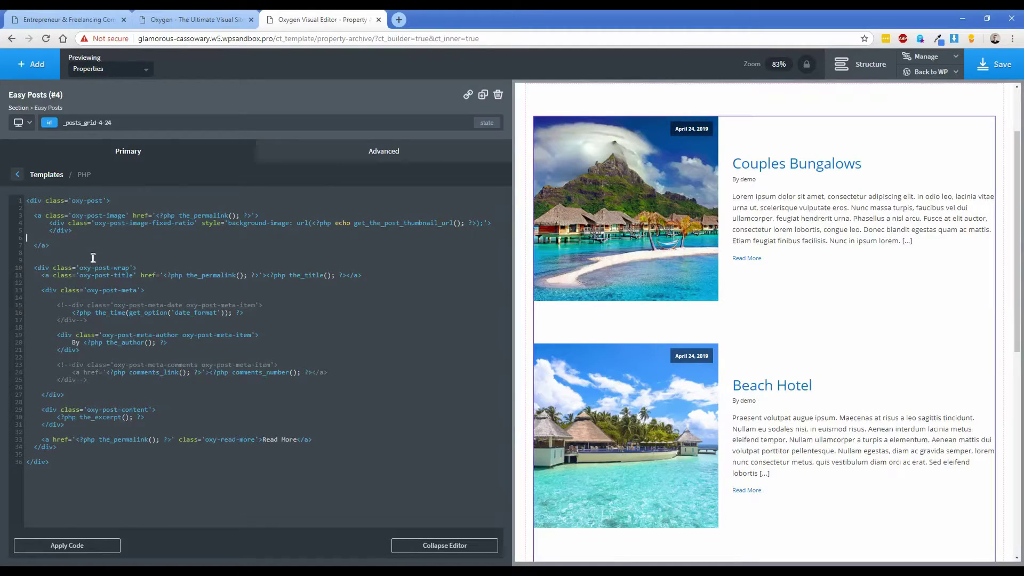
{"action": "left_click", "coordinate": [99, 546]}
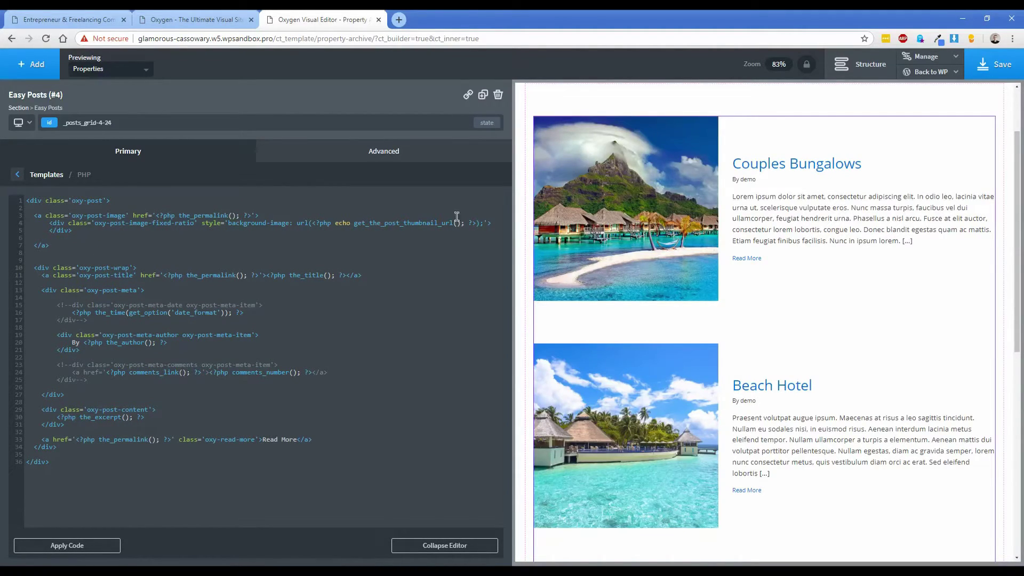
Step: Delete the commented date, author and comments blocks, apply the code, and select 'Read More'
{"action": "left_click_drag", "start_coordinate": [100, 320], "coordinate": [28, 305]}
{"action": "key", "text": "BackSpace"}
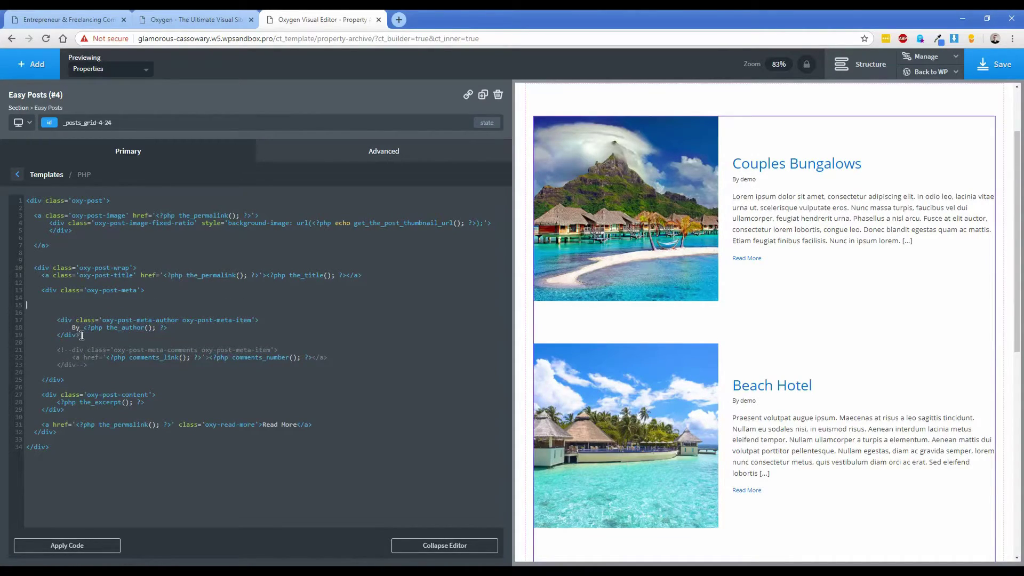
{"action": "left_click_drag", "start_coordinate": [80, 335], "coordinate": [27, 313]}
{"action": "key", "text": "BackSpace"}
{"action": "left_click_drag", "start_coordinate": [58, 350], "coordinate": [27, 320]}
{"action": "key", "text": "BackSpace"}
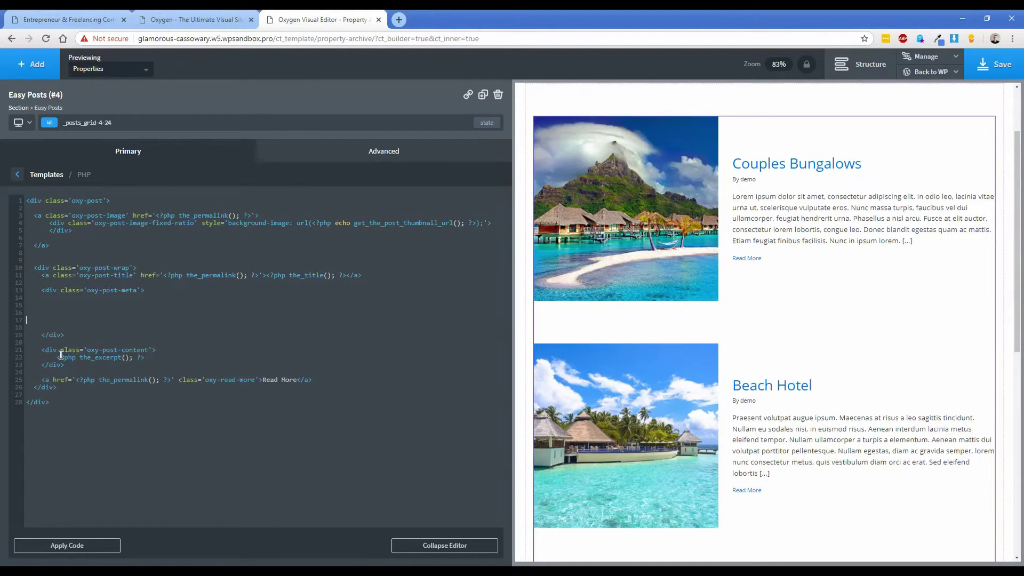
{"action": "left_click", "coordinate": [78, 546]}
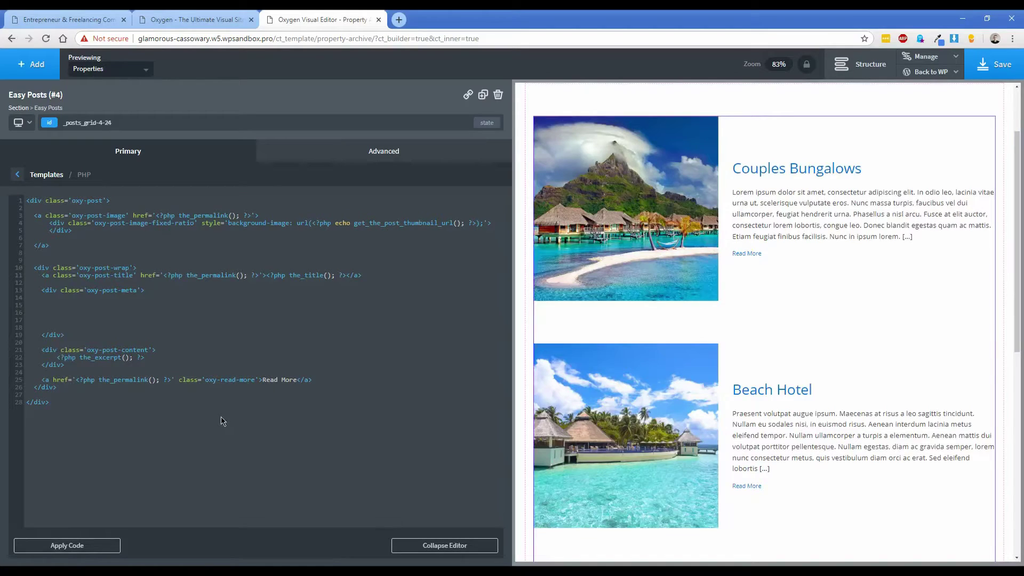
{"action": "left_click_drag", "start_coordinate": [262, 381], "coordinate": [296, 380]}
Step: Change the link text to 'View Property', apply it, and inspect the oxy-post-meta block
{"action": "type", "text": "View Property"}
{"action": "left_click", "coordinate": [83, 546]}
{"action": "left_click", "coordinate": [122, 304]}
{"action": "left_click_drag", "start_coordinate": [202, 276], "coordinate": [354, 275]}
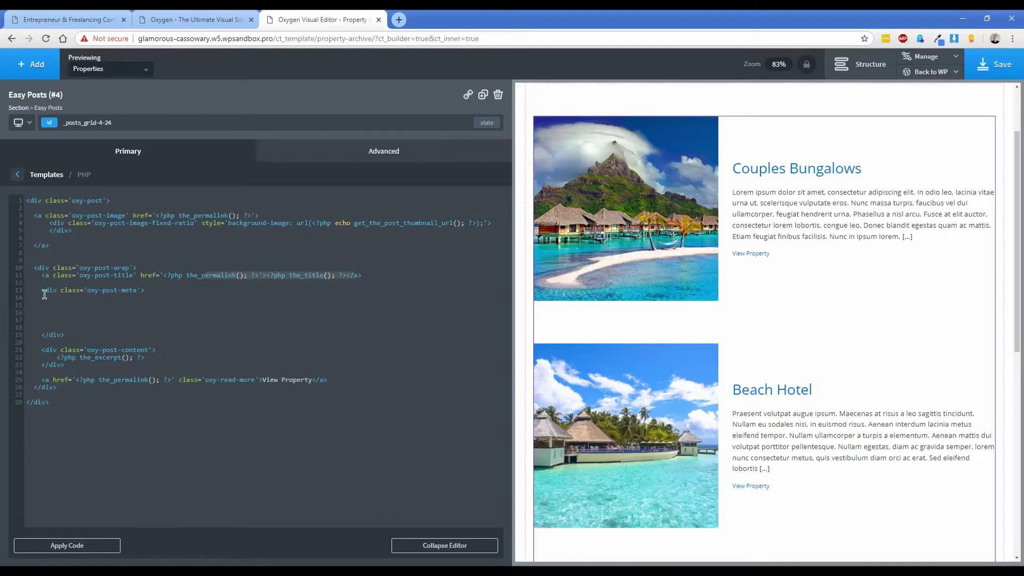
{"action": "left_click_drag", "start_coordinate": [42, 290], "coordinate": [72, 337]}
{"action": "left_click", "coordinate": [93, 305]}
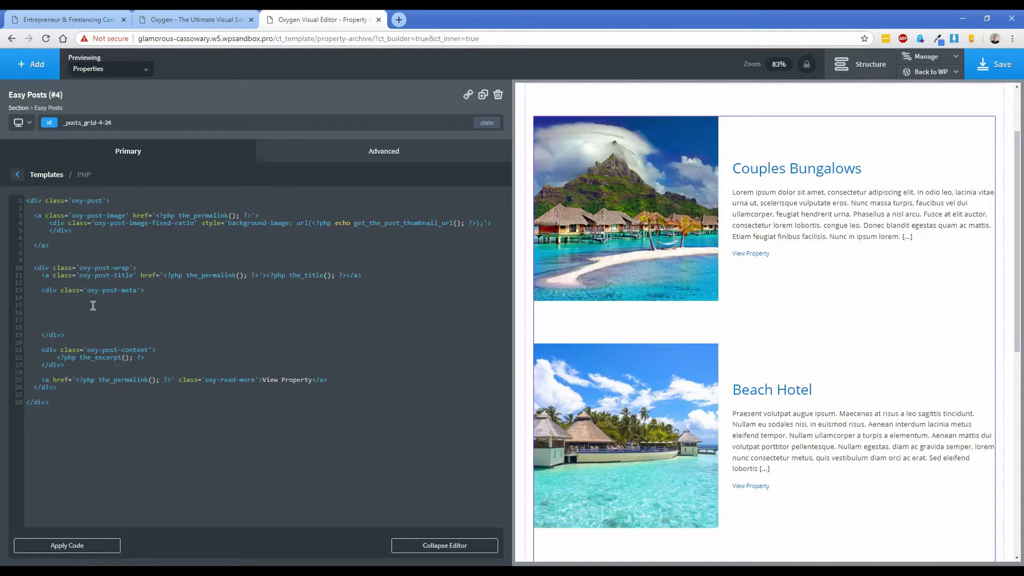
{"action": "left_click_drag", "start_coordinate": [80, 290], "coordinate": [137, 290]}
{"action": "left_click", "coordinate": [152, 290]}
Step: Add 'Bedrooms: <?php the_field('bedrooms'); ?>' inside the oxy-post-meta div and apply the code
{"action": "left_click", "coordinate": [98, 304]}
{"action": "type", "text": "hp the_field"}
{"action": "type", "text": "('bathro"}
{"action": "type", "text": "o"}
{"action": "key", "text": "BackSpace"}
{"action": "key", "text": "BackSpace"}
{"action": "key", "text": "BackSpace"}
{"action": "key", "text": "BackSpace"}
{"action": "key", "text": "BackSpace"}
{"action": "key", "text": "BackSpace"}
{"action": "type", "text": "edrooms"}
{"action": "left_click", "coordinate": [99, 544]}
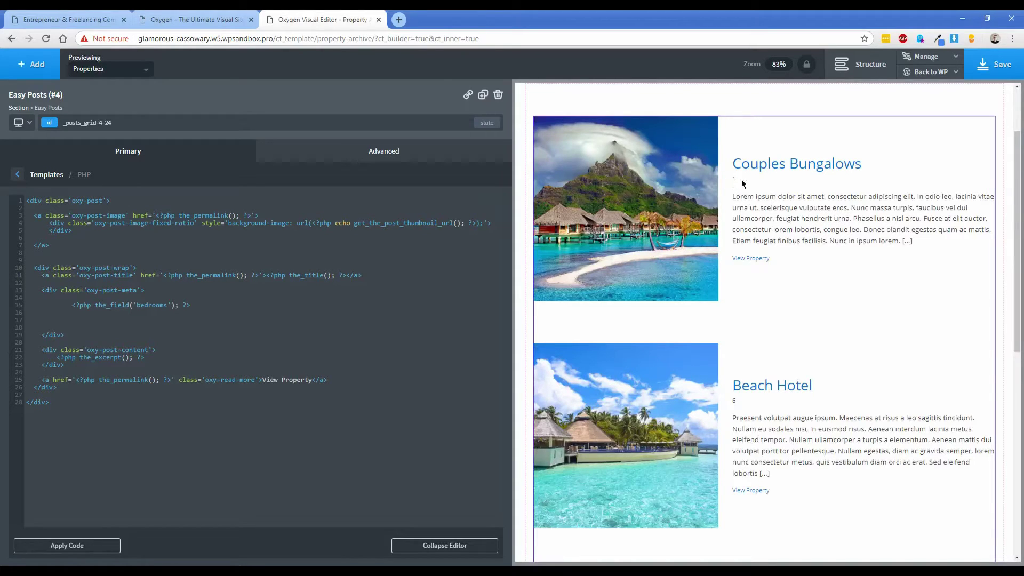
{"action": "scroll", "coordinate": [742, 398], "scroll_direction": "down", "scroll_amount": 3}
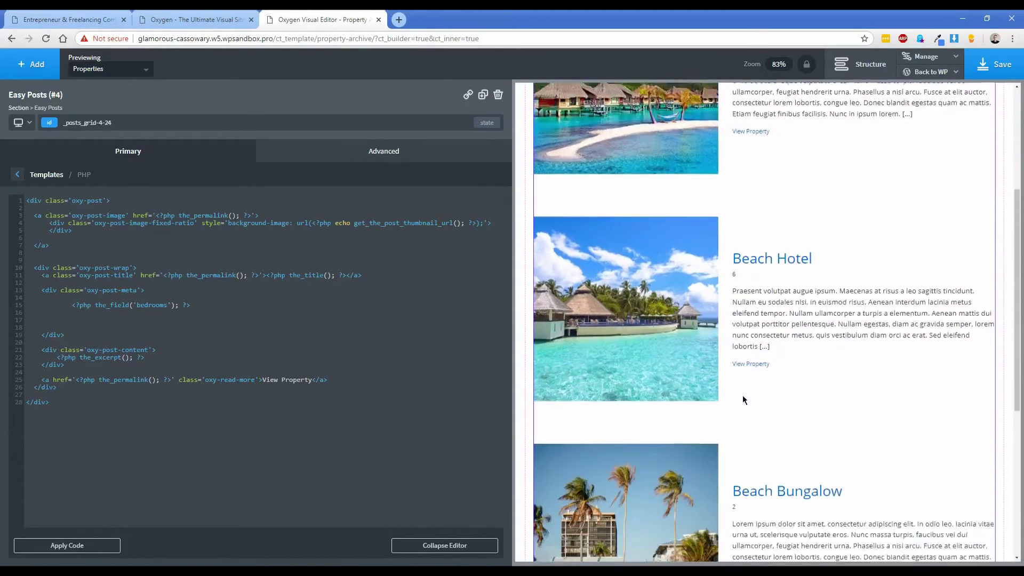
{"action": "scroll", "coordinate": [774, 384], "scroll_direction": "up", "scroll_amount": 4}
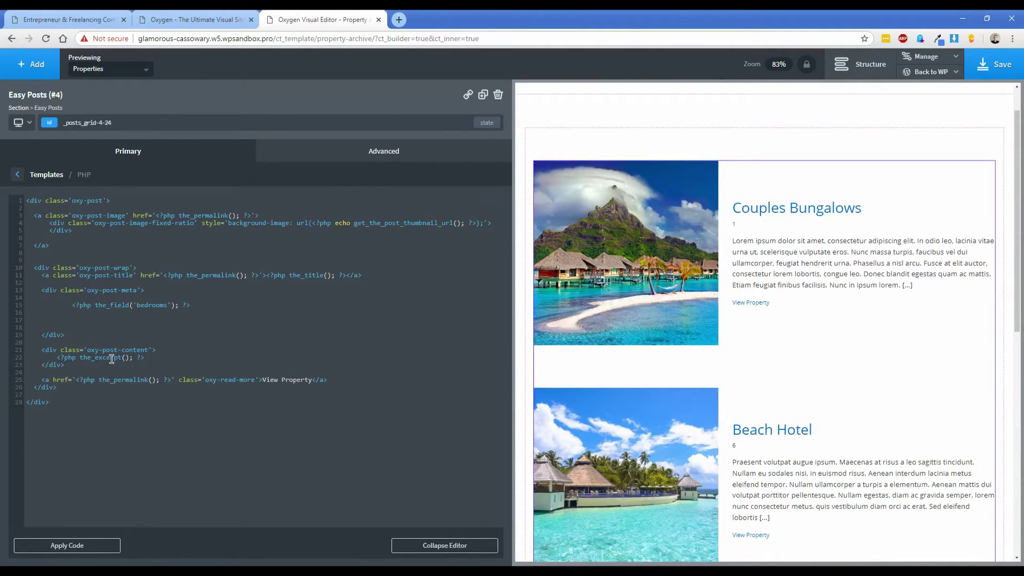
{"action": "type", "text": "Bedrooms:"}
{"action": "left_click", "coordinate": [99, 548]}
Step: Duplicate that line as 'Bathrooms: ' with the_field('bathrooms') and apply the code
{"action": "left_click_drag", "start_coordinate": [70, 305], "coordinate": [229, 304]}
{"action": "key", "text": "ctrl+c"}
{"action": "left_click", "coordinate": [216, 311]}
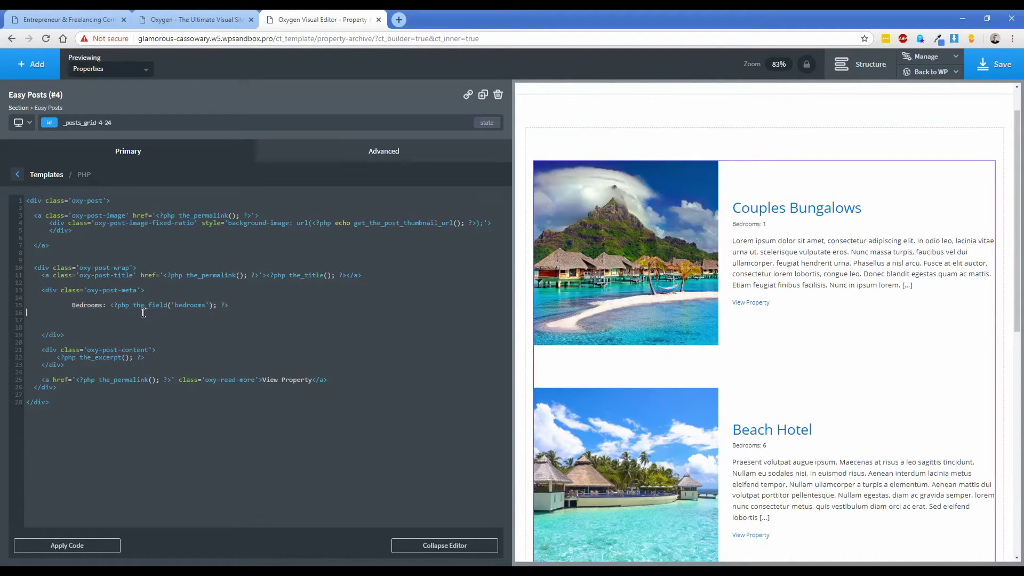
{"action": "key", "text": "ctrl+v"}
{"action": "left_click", "coordinate": [26, 313]}
{"action": "key", "text": "Tab"}
{"action": "key", "text": "Tab"}
{"action": "key", "text": "Tab"}
{"action": "double_click", "coordinate": [80, 312]}
{"action": "type", "text": "Bathrooms"}
{"action": "key", "text": "ctrl+shift+Right"}
{"action": "type", "text": "bathrooms"}
{"action": "left_click", "coordinate": [92, 545]}
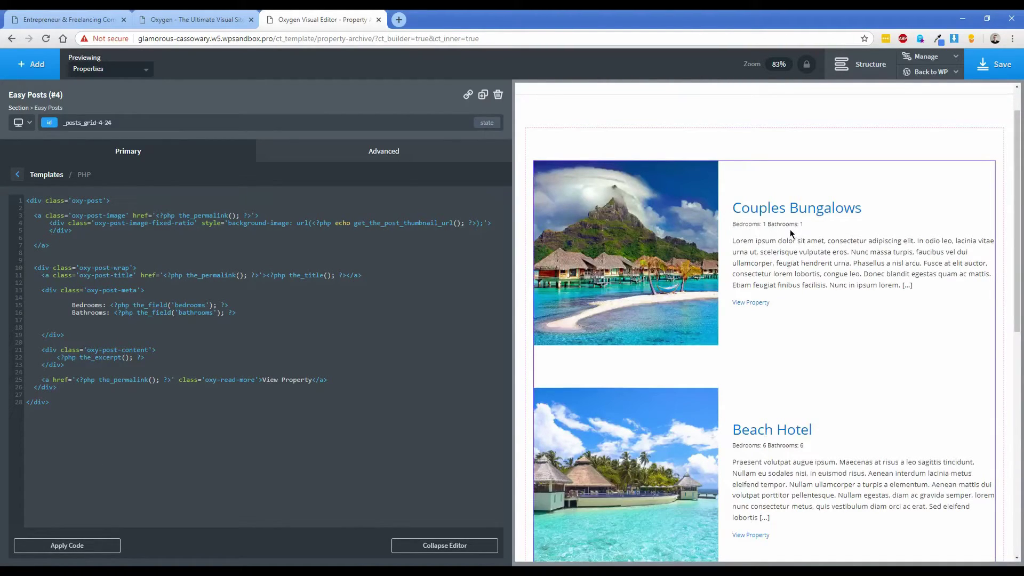
{"action": "left_click", "coordinate": [73, 306]}
{"action": "left_click_drag", "start_coordinate": [42, 291], "coordinate": [146, 289]}
{"action": "left_click", "coordinate": [147, 289]}
Step: Add 'Located in <?php the_field('location'); ?>' after the excerpt div and apply, previewing Bora Bora, Maldives, Miami Beach
{"action": "left_click_drag", "start_coordinate": [243, 313], "coordinate": [23, 315]}
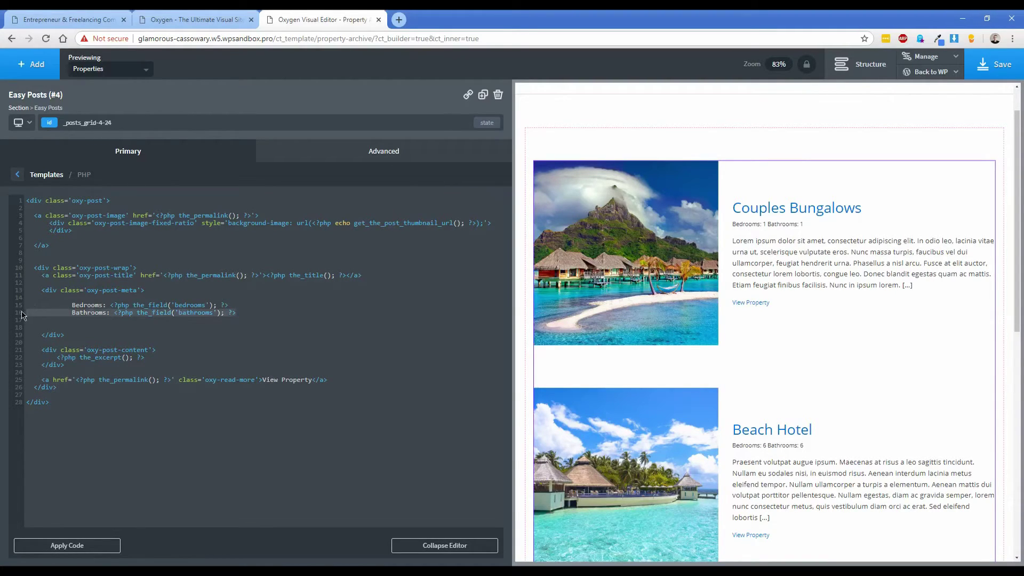
{"action": "left_click", "coordinate": [80, 366]}
{"action": "key", "text": "Return"}
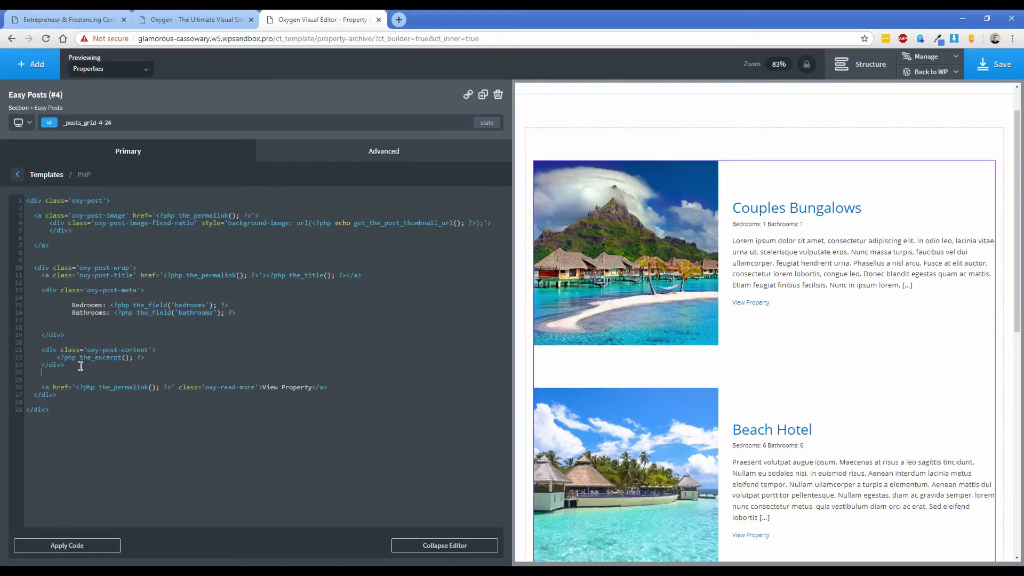
{"action": "key", "text": "Return"}
{"action": "key", "text": "ctrl+v"}
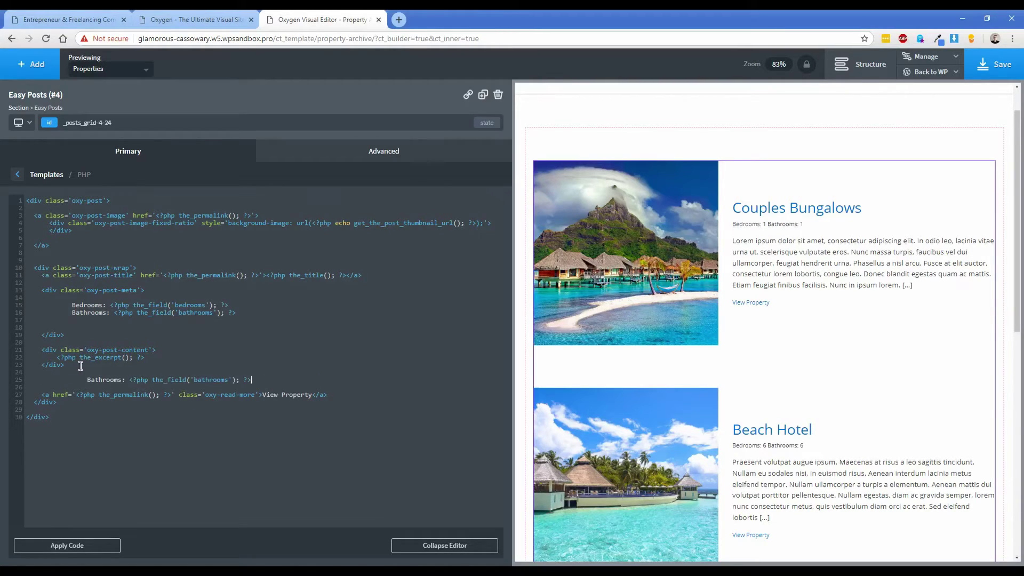
{"action": "left_click_drag", "start_coordinate": [75, 380], "coordinate": [79, 380]}
{"action": "left_click", "coordinate": [79, 380]}
{"action": "key", "text": "BackSpace"}
{"action": "key", "text": "BackSpace"}
{"action": "key", "text": "BackSpace"}
{"action": "key", "text": "BackSpace"}
{"action": "key", "text": "BackSpace"}
{"action": "key", "text": "BackSpace"}
{"action": "key", "text": "BackSpace"}
{"action": "key", "text": "BackSpace"}
{"action": "double_click", "coordinate": [73, 380]}
{"action": "type", "text": "Located in"}
{"action": "key", "text": "Delete"}
{"action": "key", "text": "ctrl+shift+Right"}
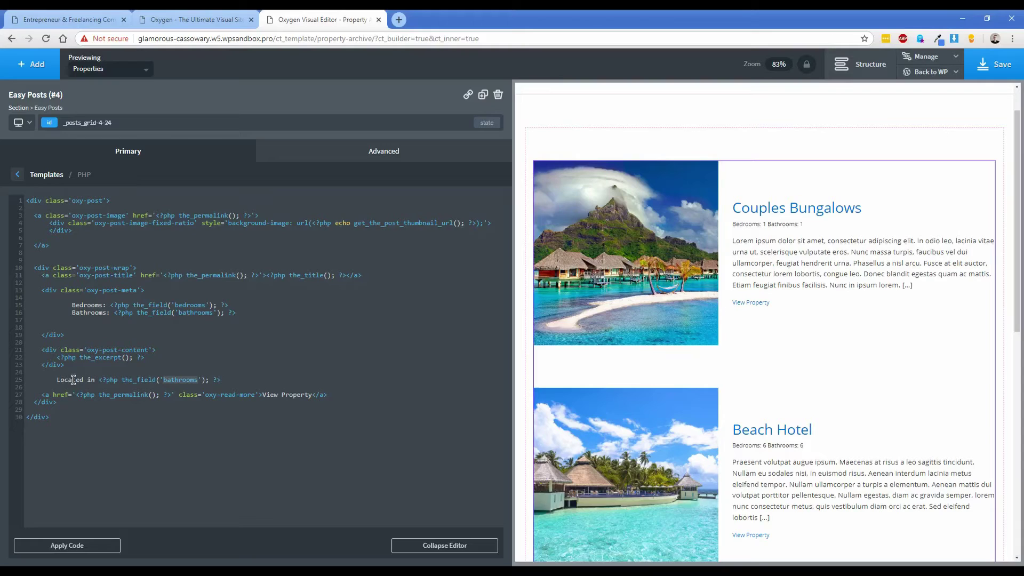
{"action": "type", "text": "location"}
{"action": "left_click", "coordinate": [85, 550]}
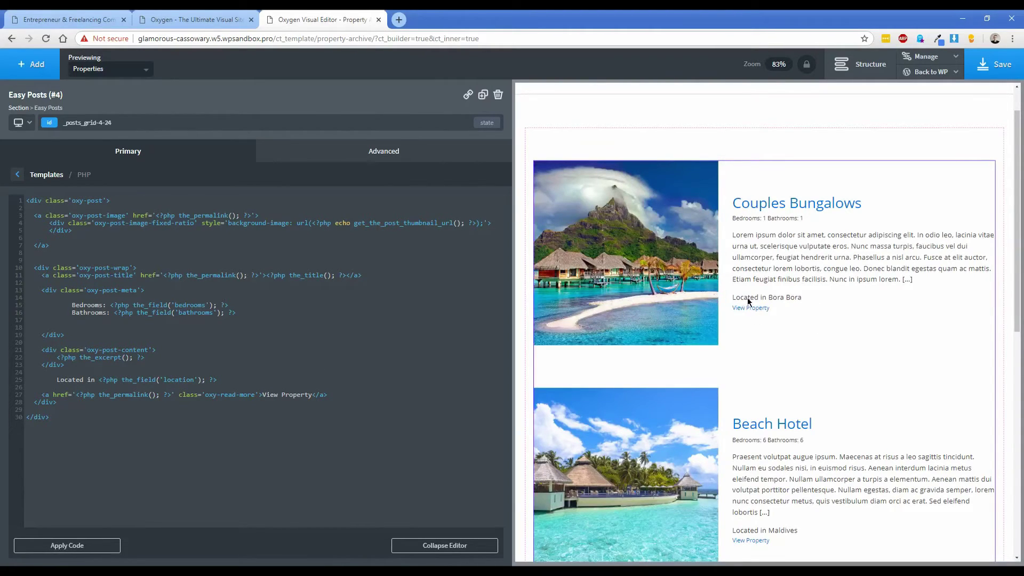
{"action": "scroll", "coordinate": [784, 320], "scroll_direction": "down", "scroll_amount": 3}
{"action": "scroll", "coordinate": [773, 354], "scroll_direction": "down", "scroll_amount": 2}
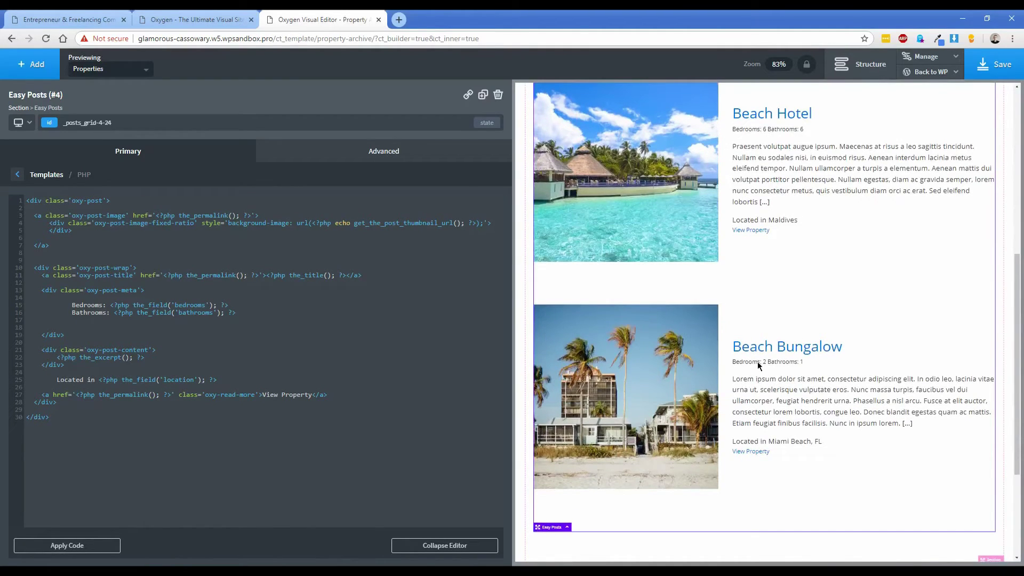
{"action": "scroll", "coordinate": [845, 414], "scroll_direction": "up", "scroll_amount": 6}
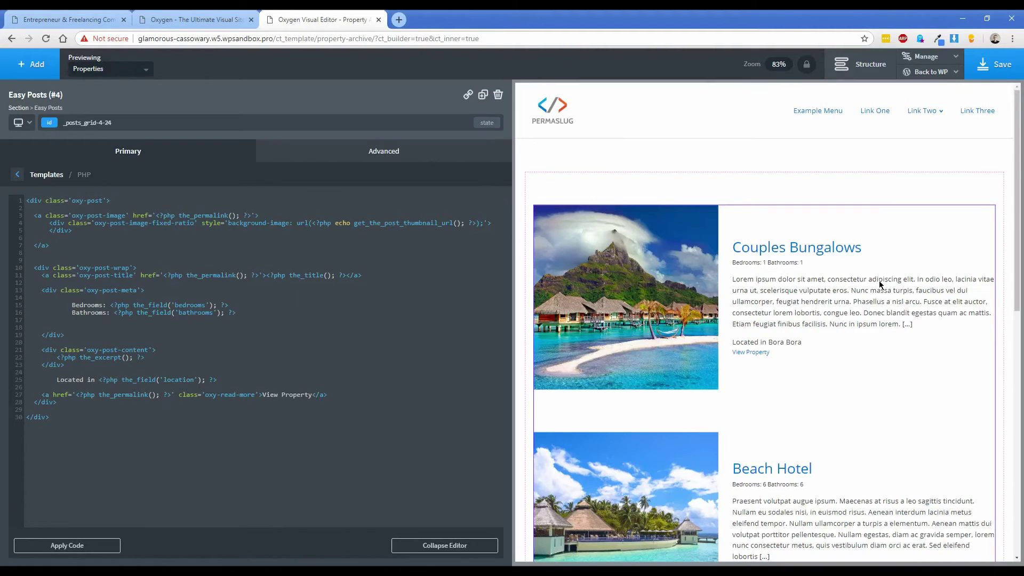
Step: Open the site frontend from Back to WP in a new tab
{"action": "mouse_move", "coordinate": [928, 71]}
{"action": "middle_click", "coordinate": [917, 106]}
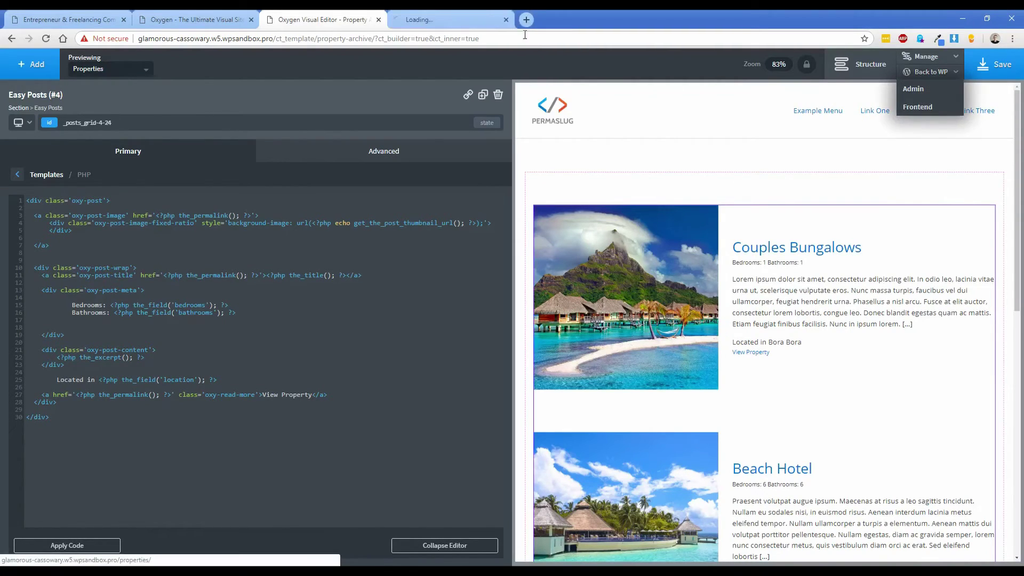
{"action": "left_click", "coordinate": [427, 27]}
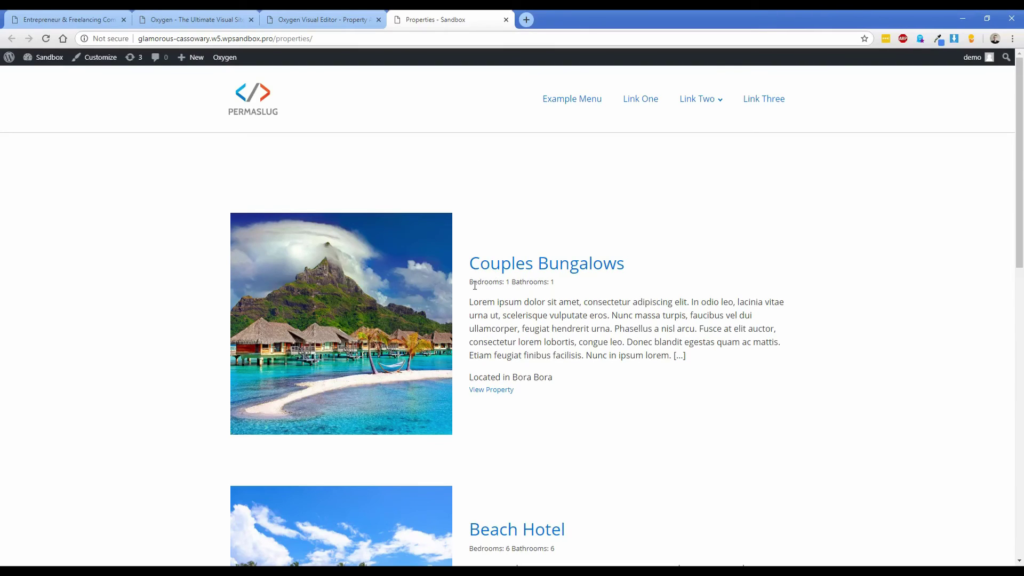
Step: Check the Properties archive shows bedroom/bathroom counts and 'Located in Bora Bora'
{"action": "left_click_drag", "start_coordinate": [475, 285], "coordinate": [555, 283]}
{"action": "left_click", "coordinate": [559, 282]}
{"action": "left_click_drag", "start_coordinate": [483, 377], "coordinate": [543, 374]}
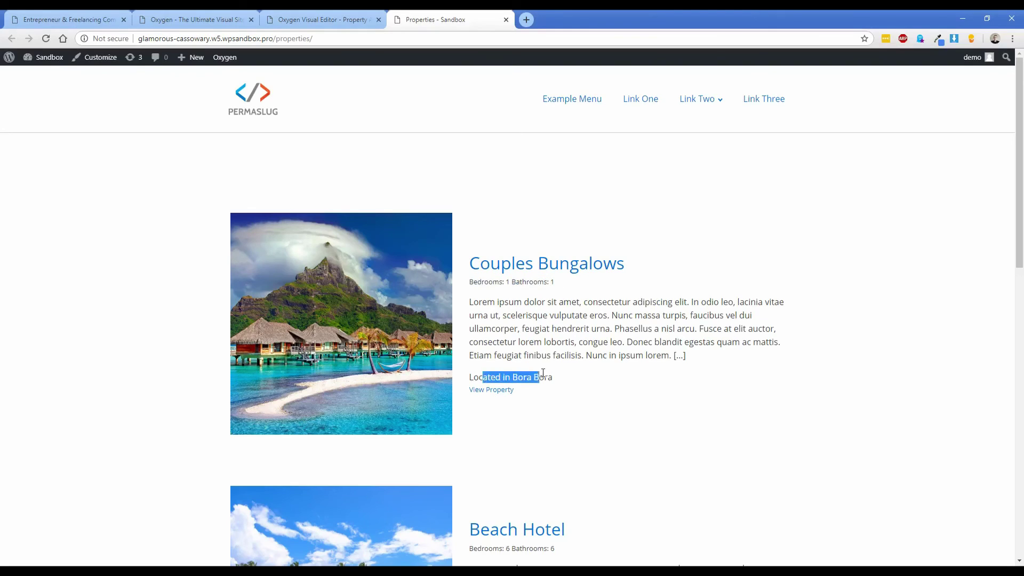
{"action": "left_click", "coordinate": [564, 379]}
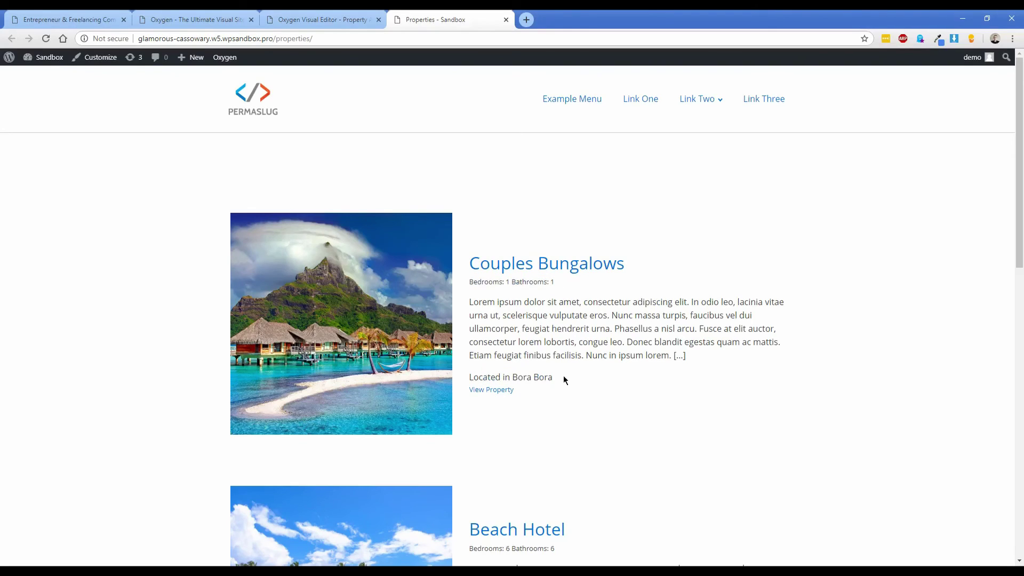